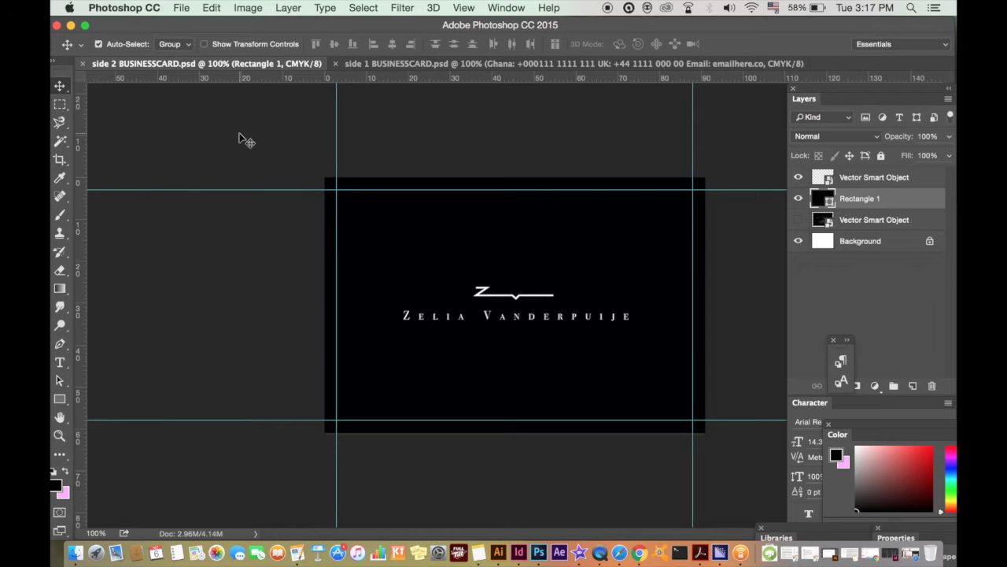
- Open Photoshop's File menu while the side 2 business card is showing
{"action": "left_click", "coordinate": [183, 8]}
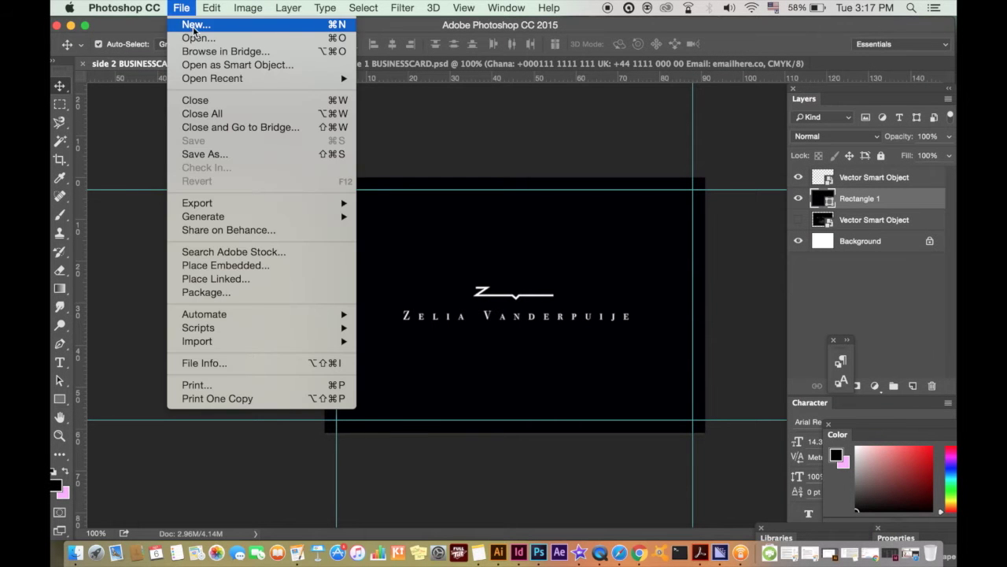
- Create a new 85 × 55 mm Photoshop document
{"action": "left_click", "coordinate": [193, 26]}
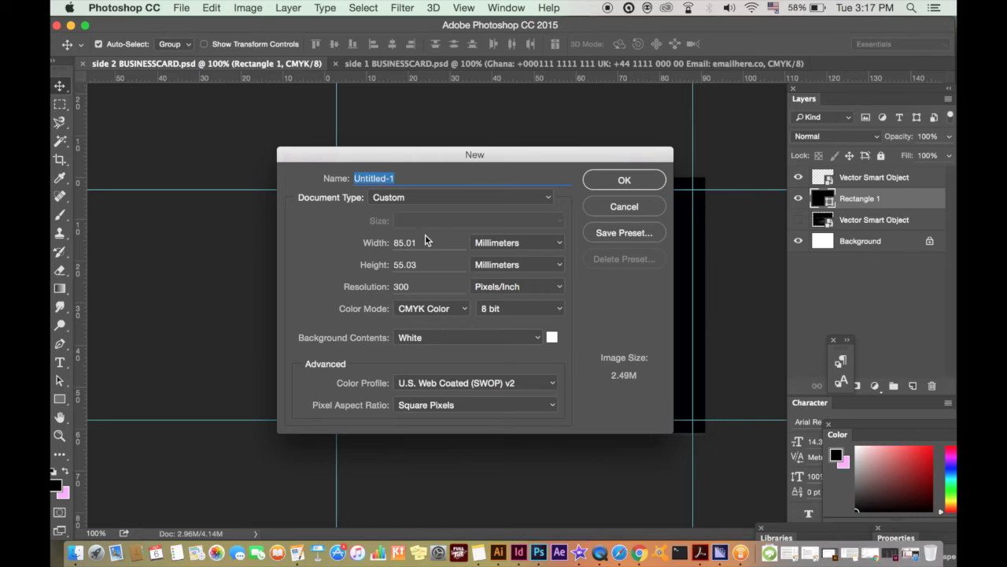
{"action": "key", "text": "Tab"}
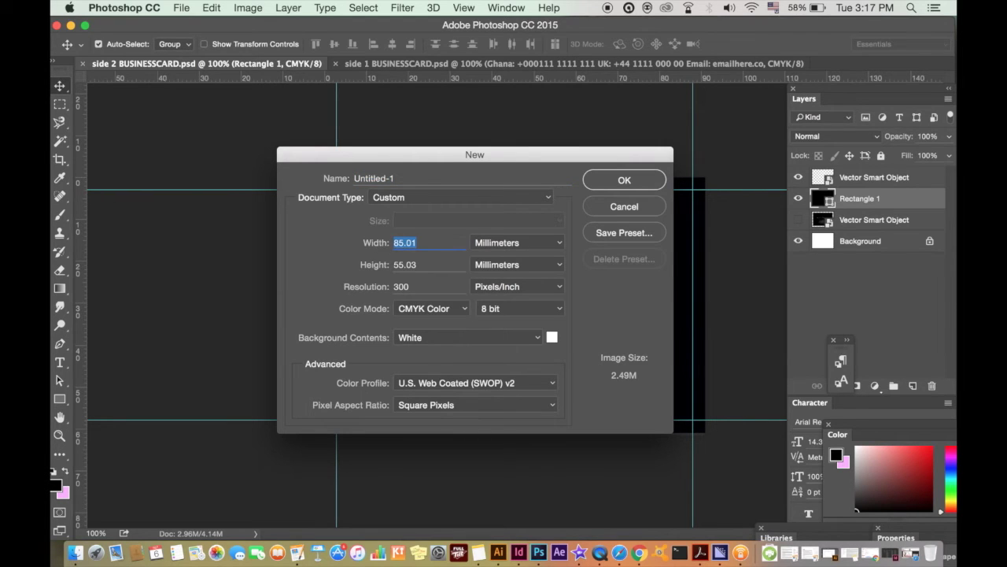
{"action": "type", "text": "85"}
{"action": "key", "text": "Tab"}
{"action": "type", "text": "55"}
{"action": "left_click", "coordinate": [604, 184]}
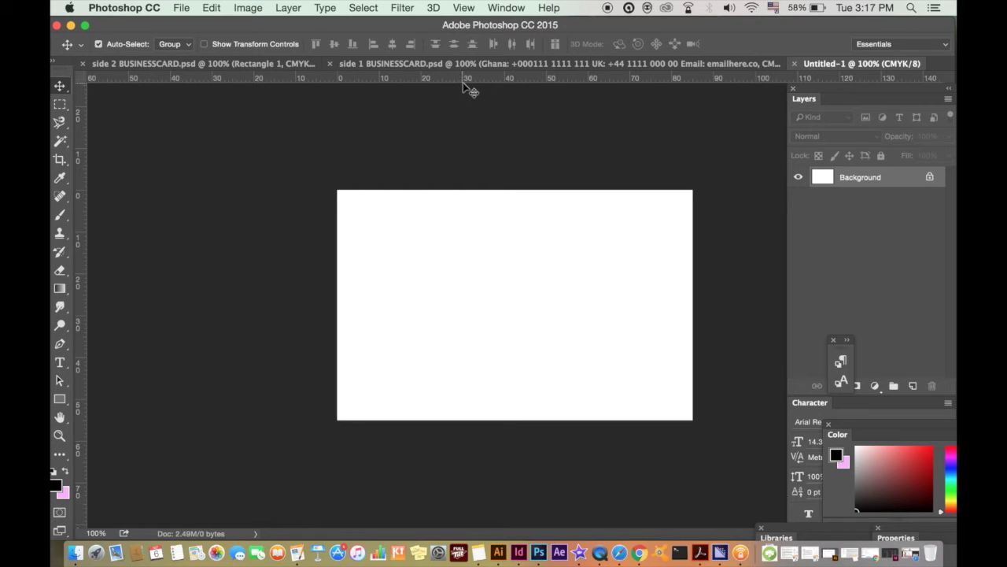
- Drag guides onto the top, left, bottom and right edges of the canvas
{"action": "left_click_drag", "start_coordinate": [468, 84], "coordinate": [472, 190]}
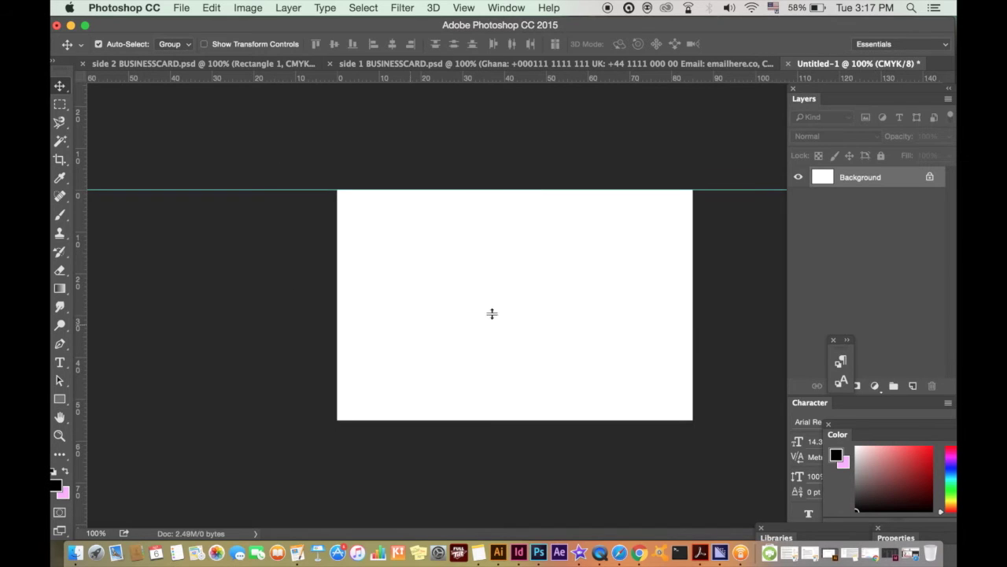
{"action": "left_click_drag", "start_coordinate": [86, 197], "coordinate": [338, 207]}
{"action": "left_click_drag", "start_coordinate": [470, 83], "coordinate": [459, 418]}
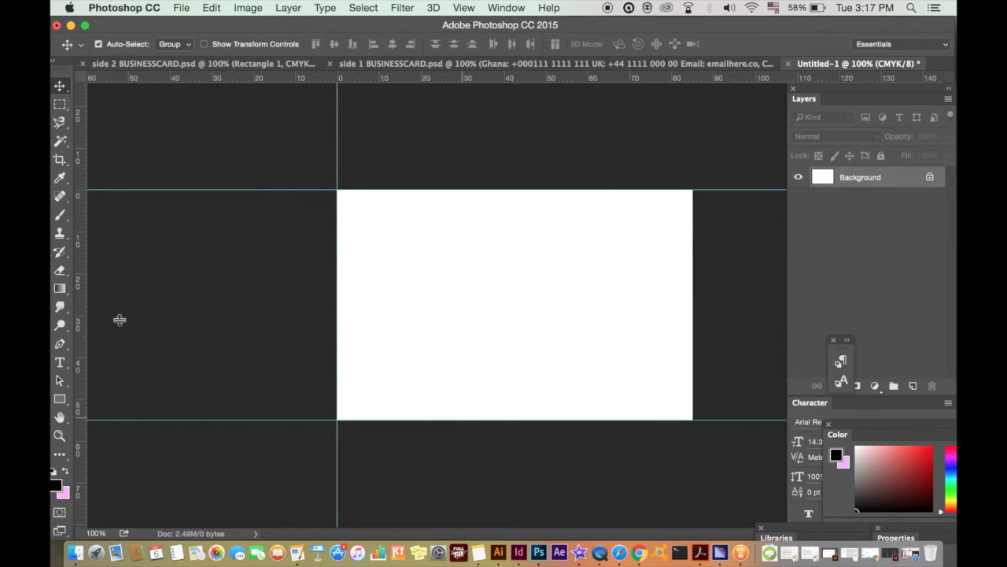
{"action": "left_click_drag", "start_coordinate": [81, 322], "coordinate": [693, 398]}
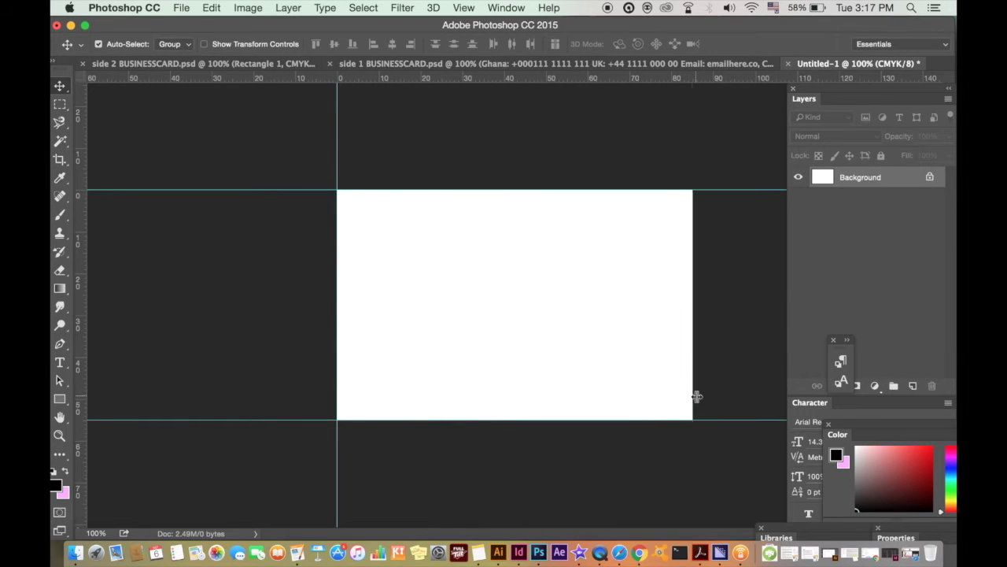
{"action": "left_click", "coordinate": [250, 6]}
- Enlarge the canvas relatively by 6 mm in both width and height
{"action": "left_click", "coordinate": [276, 130]}
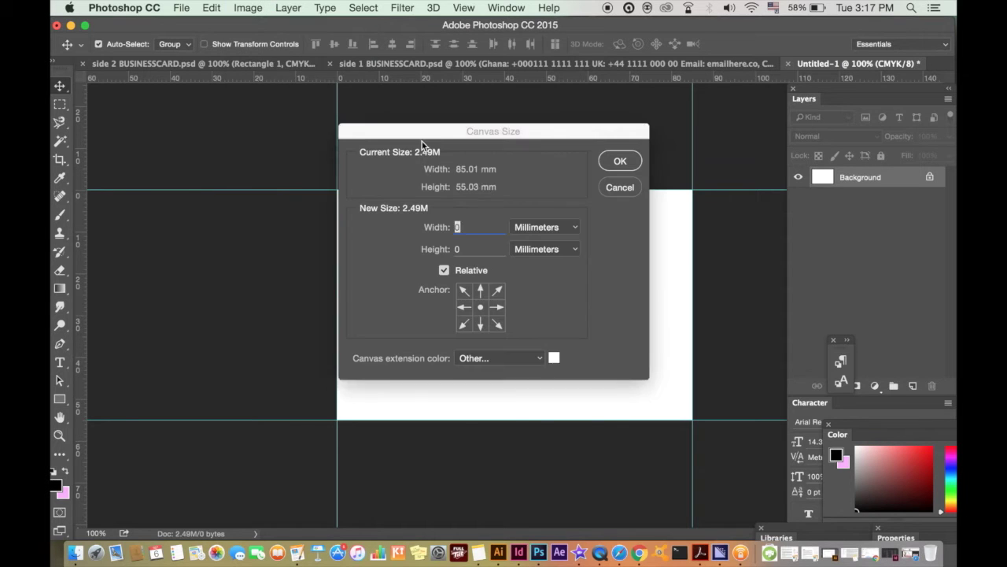
{"action": "type", "text": "6"}
{"action": "key", "text": "Tab"}
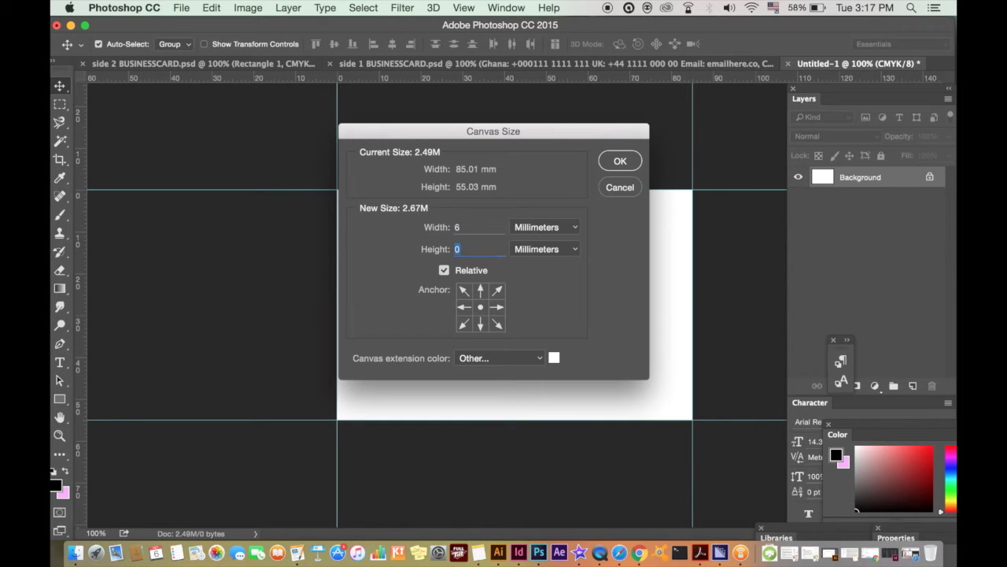
{"action": "type", "text": "6"}
{"action": "left_click", "coordinate": [620, 160]}
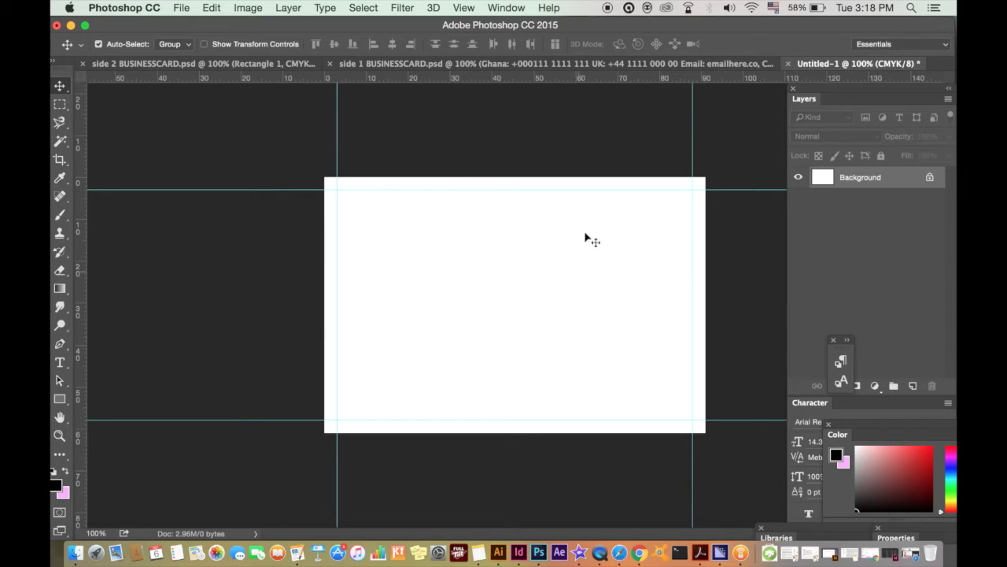
- Check the new image size in millimetres, then cancel without resizing
{"action": "left_click", "coordinate": [253, 6]}
{"action": "left_click", "coordinate": [273, 117]}
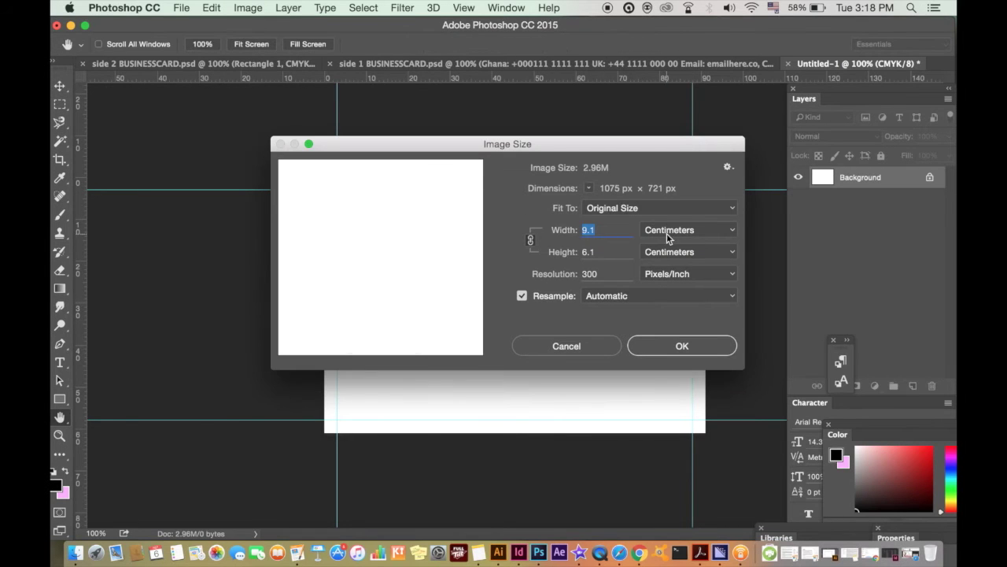
{"action": "left_click", "coordinate": [667, 233]}
{"action": "left_click", "coordinate": [666, 240]}
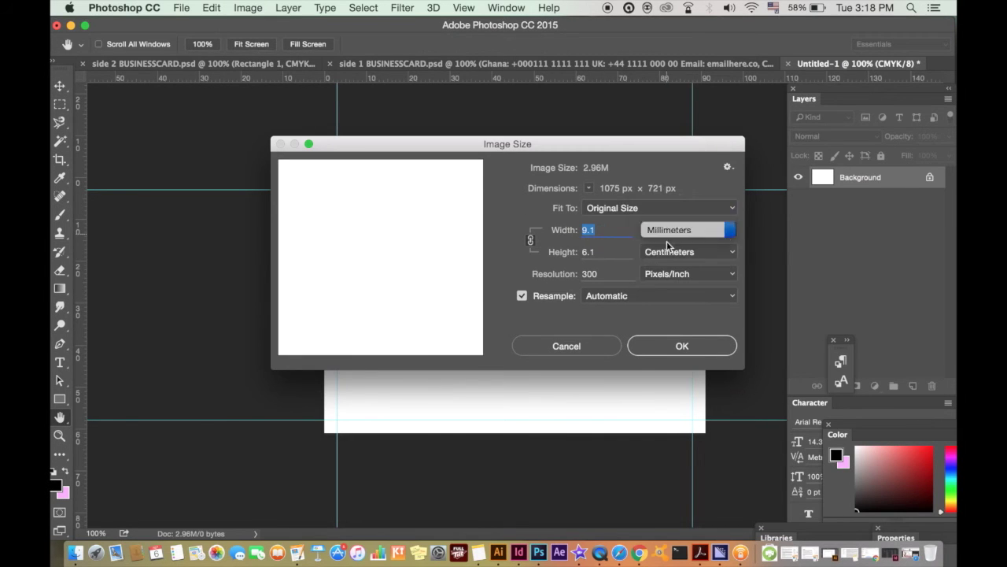
{"action": "left_click", "coordinate": [592, 345]}
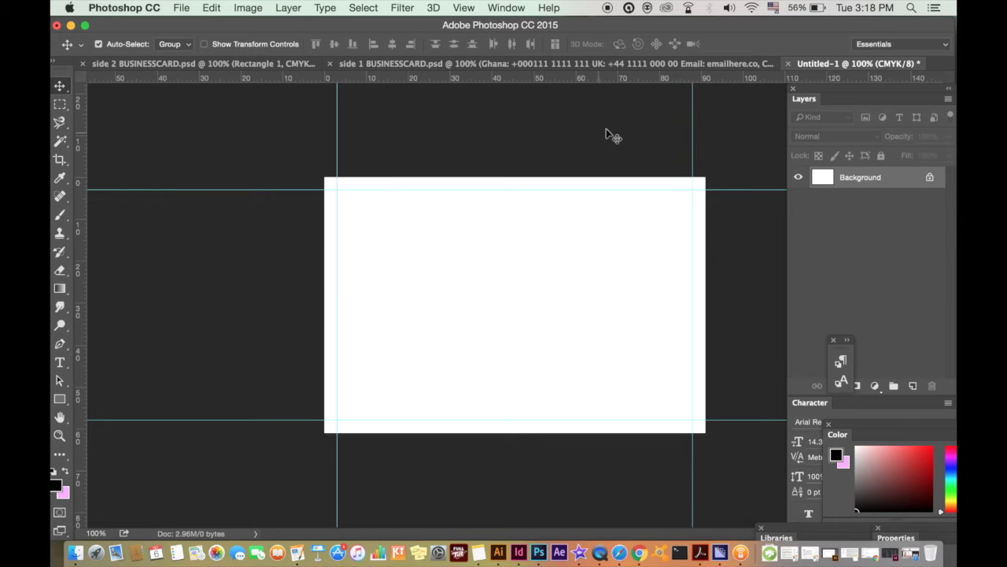
- Compare the side 1 and side 2 BUSINESSCARD.psd tabs, ending on side 1
{"action": "left_click", "coordinate": [658, 66]}
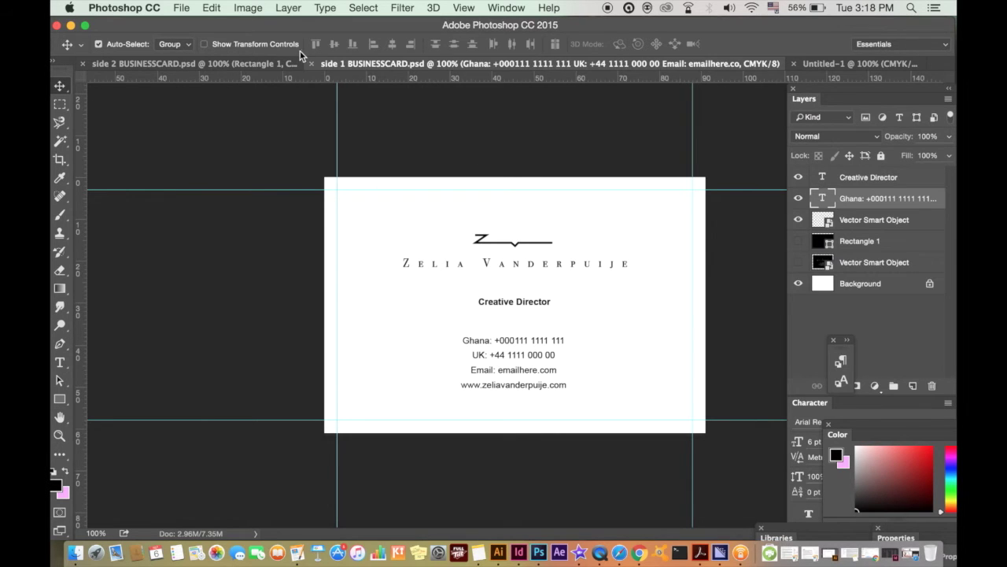
{"action": "left_click", "coordinate": [271, 65]}
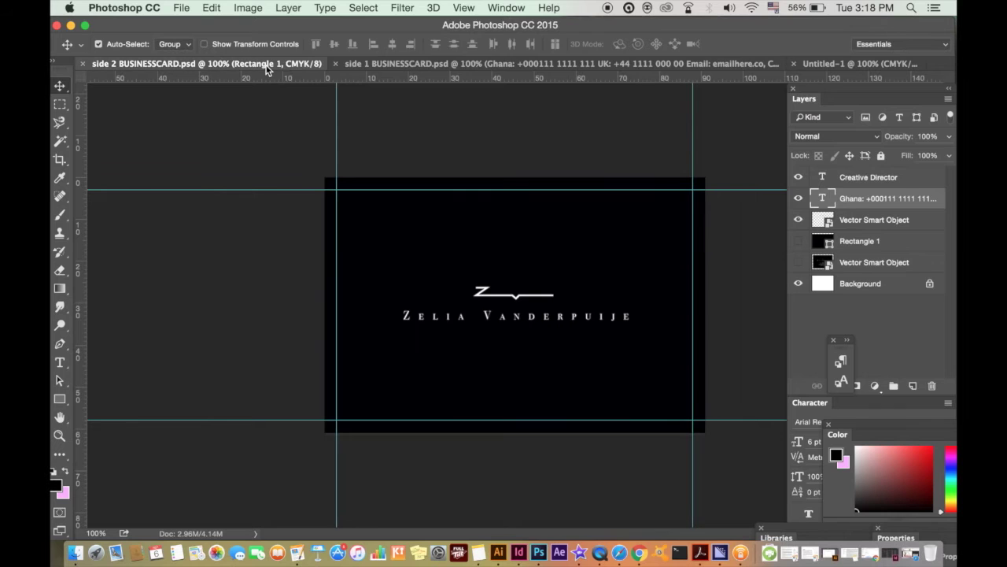
{"action": "left_click", "coordinate": [456, 62]}
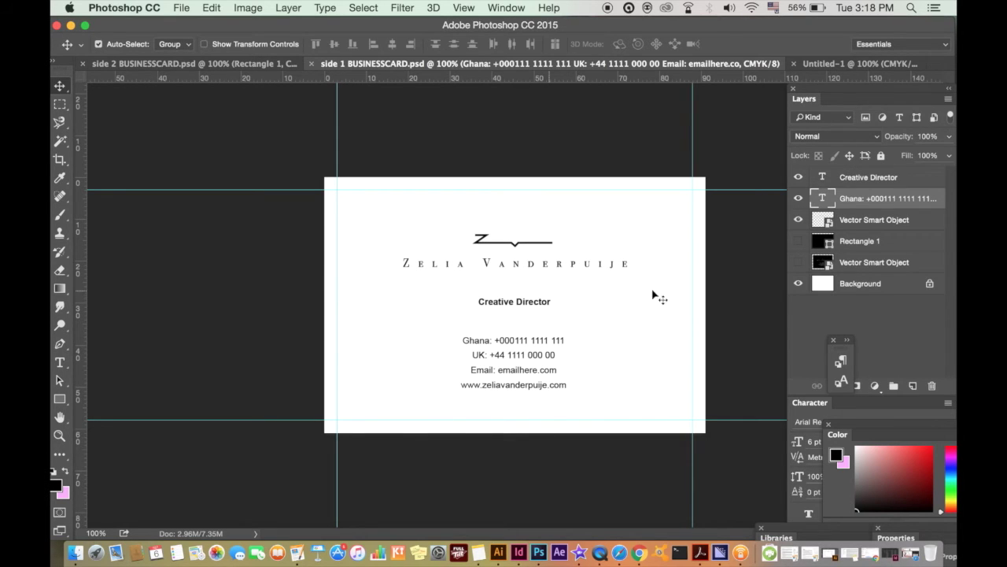
{"action": "left_click", "coordinate": [260, 63]}
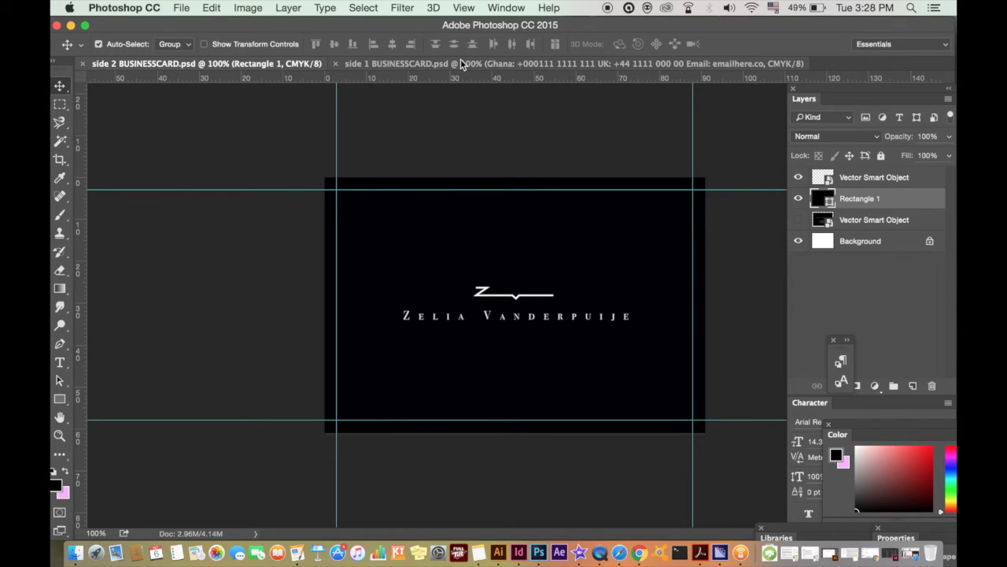
{"action": "left_click", "coordinate": [463, 65]}
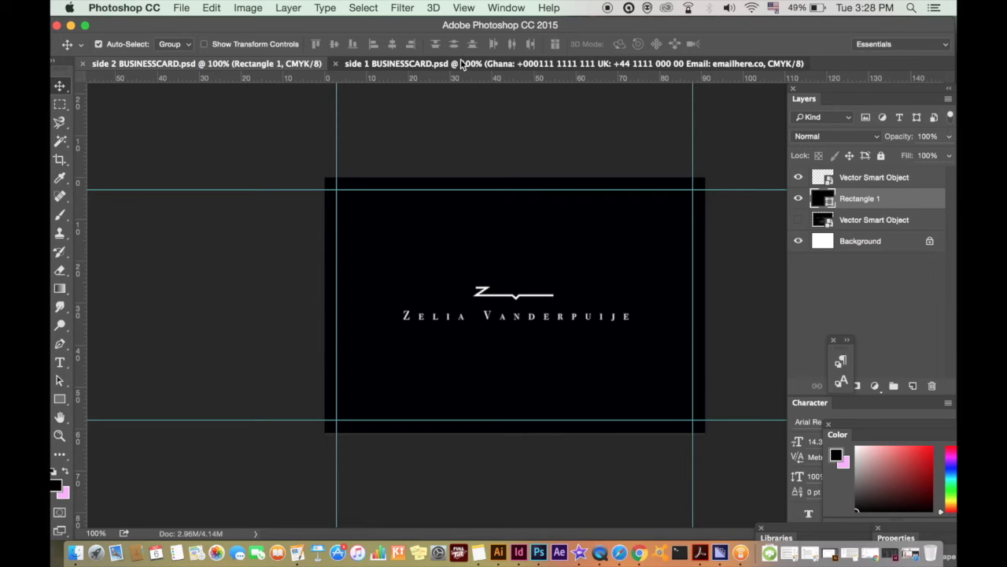
{"action": "left_click", "coordinate": [462, 65]}
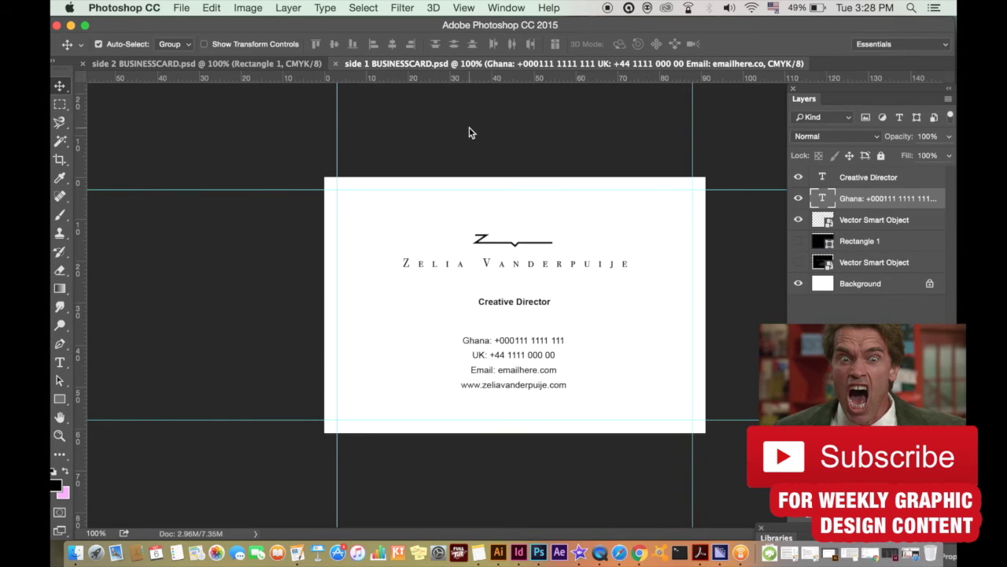
- Flatten the side 1 card to one layer, discarding hidden layers
{"action": "left_click", "coordinate": [211, 7]}
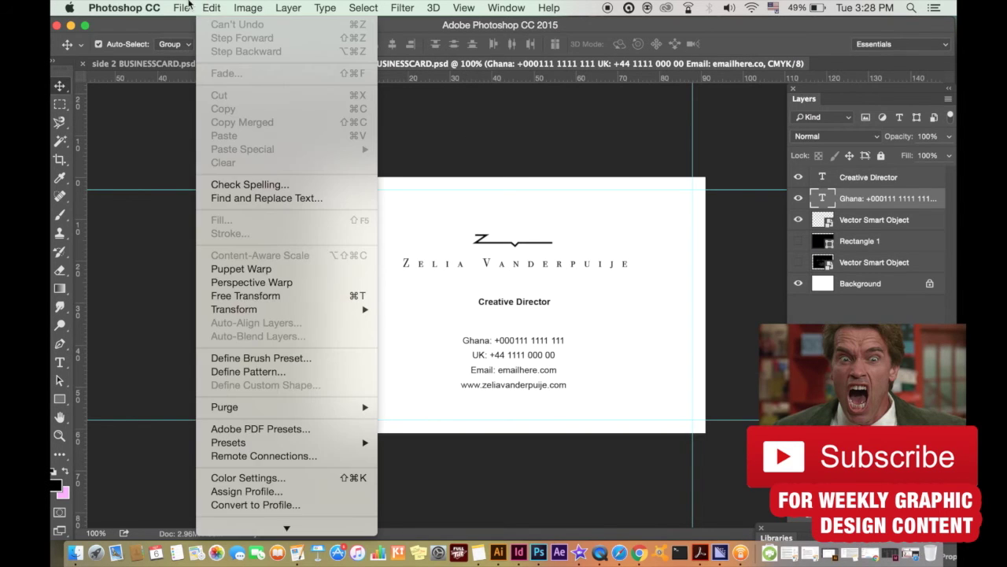
{"action": "mouse_move", "coordinate": [181, 8]}
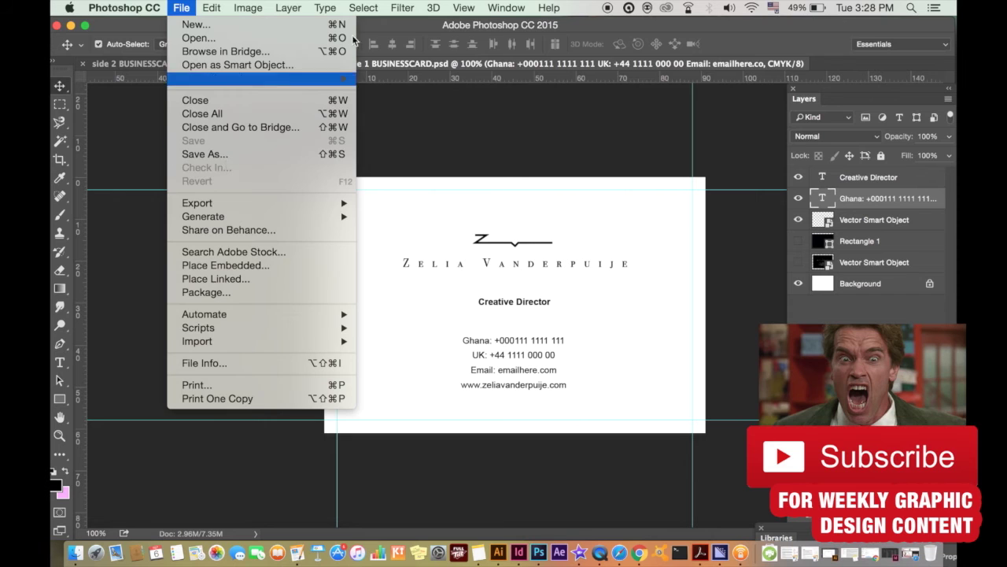
{"action": "mouse_move", "coordinate": [303, 7]}
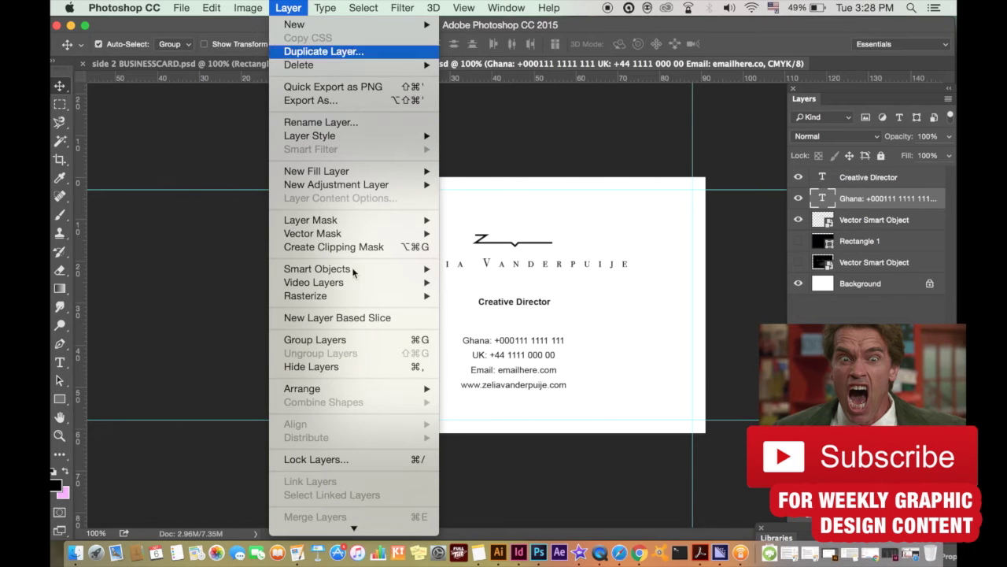
{"action": "mouse_move", "coordinate": [360, 527]}
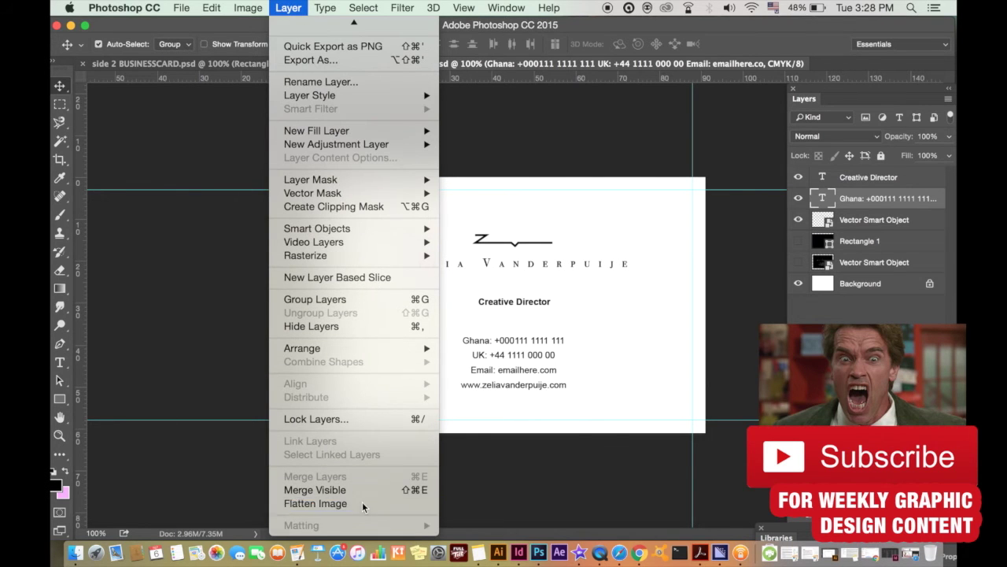
{"action": "left_click", "coordinate": [362, 502]}
{"action": "left_click", "coordinate": [603, 207]}
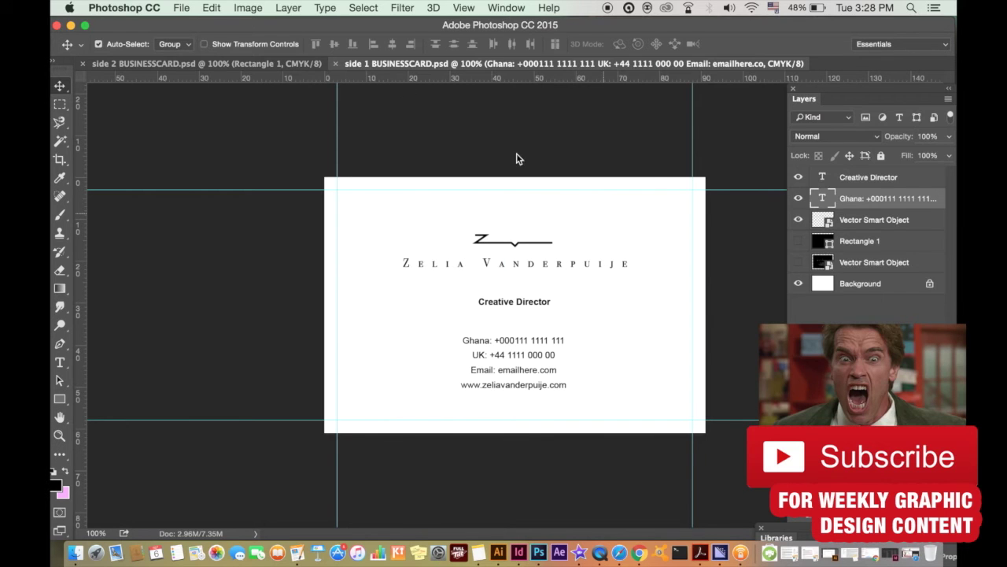
- Flatten the side 2 card to one layer, discarding hidden layers
{"action": "left_click", "coordinate": [283, 63]}
{"action": "left_click", "coordinate": [248, 8]}
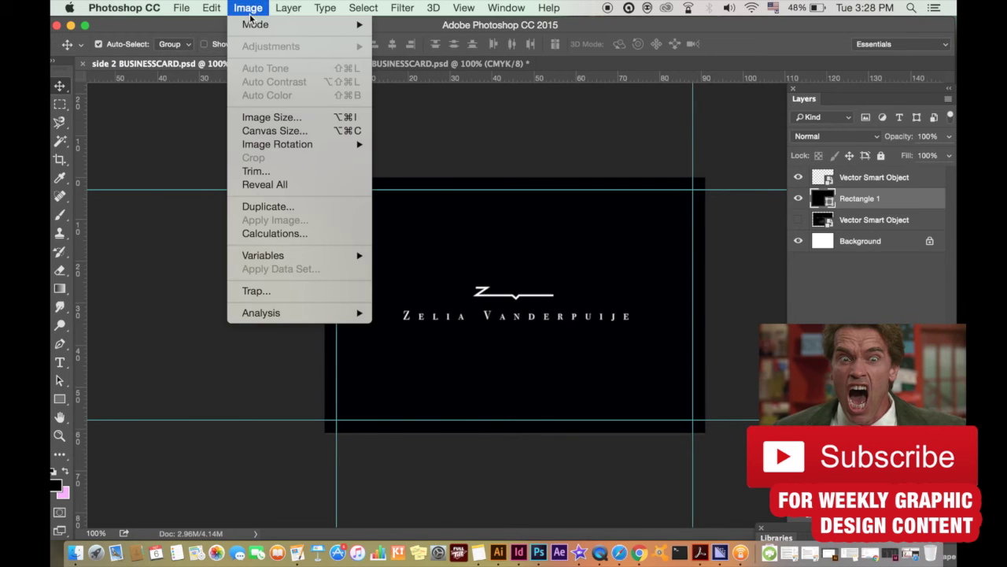
{"action": "mouse_move", "coordinate": [301, 7]}
{"action": "mouse_move", "coordinate": [350, 527]}
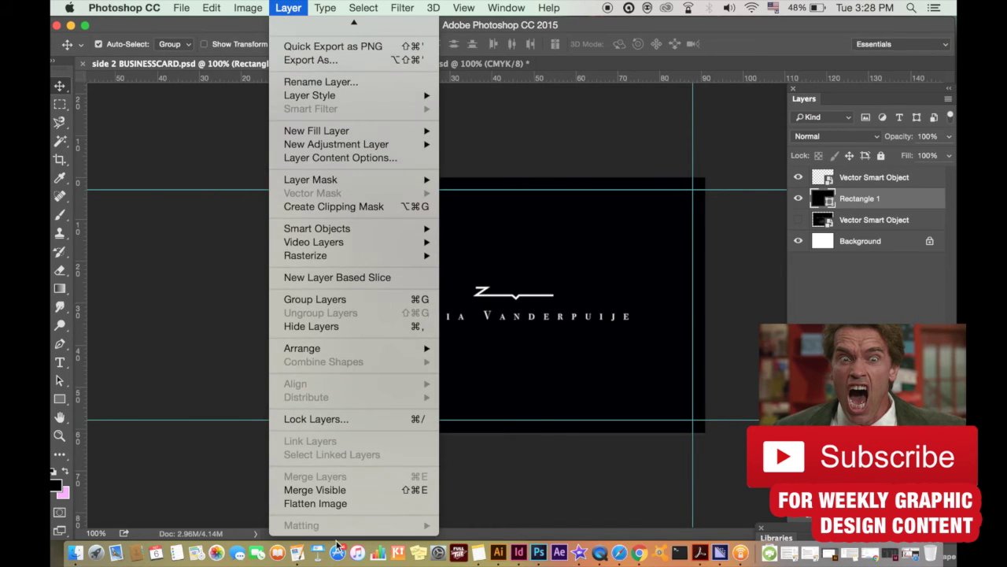
{"action": "left_click", "coordinate": [340, 508]}
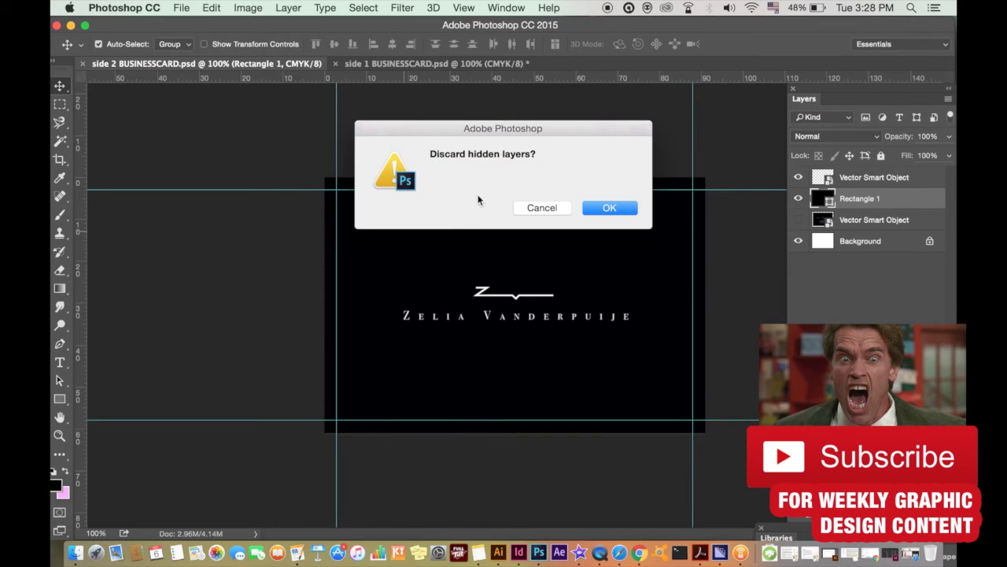
{"action": "left_click", "coordinate": [595, 208]}
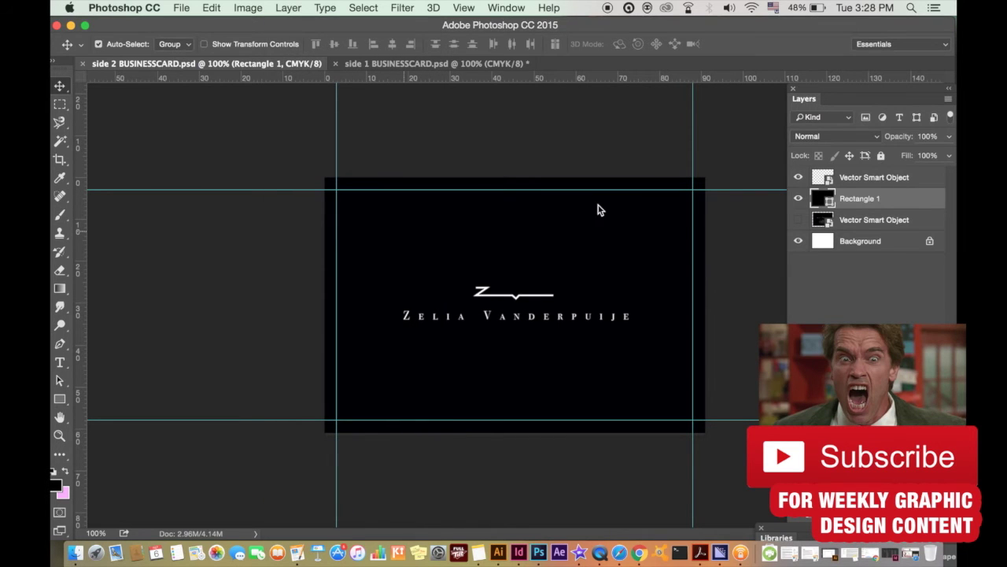
{"action": "left_click", "coordinate": [182, 8]}
{"action": "left_click", "coordinate": [210, 155]}
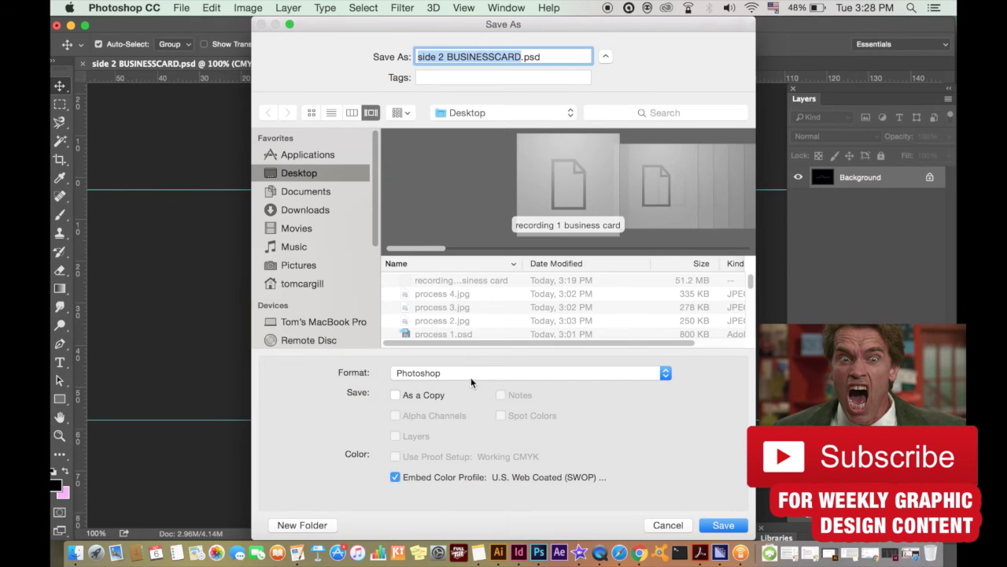
- Save side 2 as side 2 BUSINESSCARD.jpg on the Desktop
{"action": "left_click", "coordinate": [470, 377]}
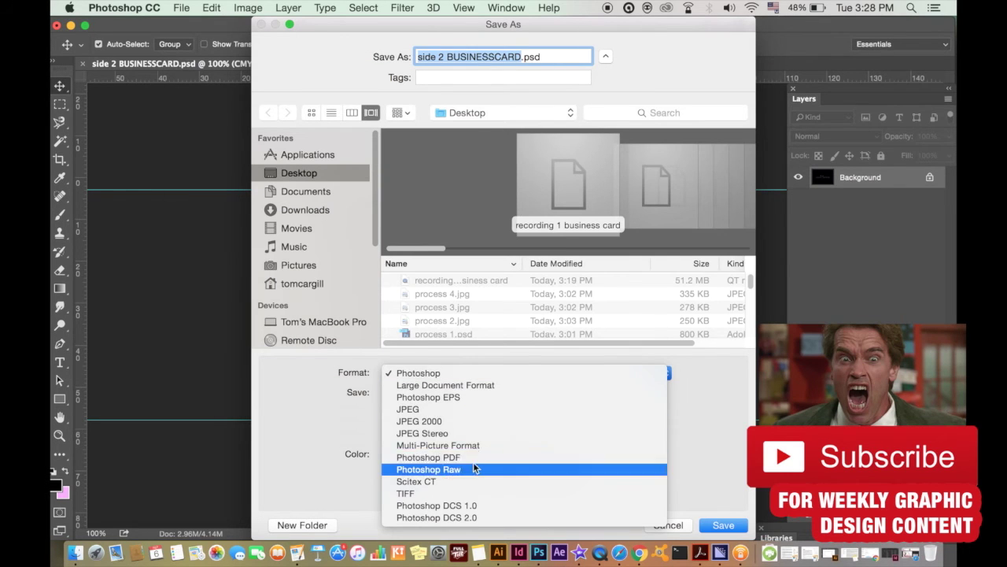
{"action": "left_click", "coordinate": [472, 409]}
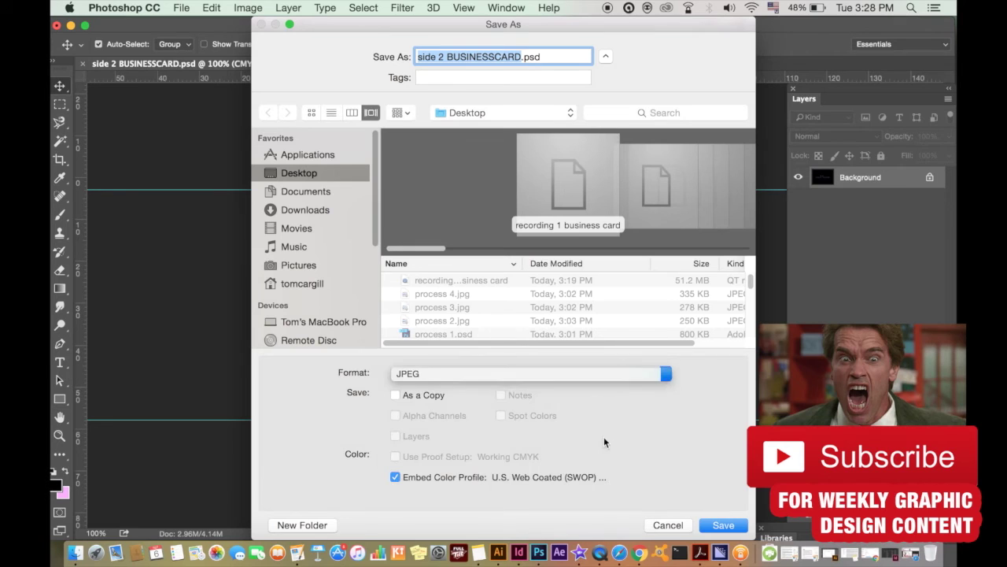
{"action": "left_click", "coordinate": [713, 524]}
{"action": "left_click", "coordinate": [606, 170]}
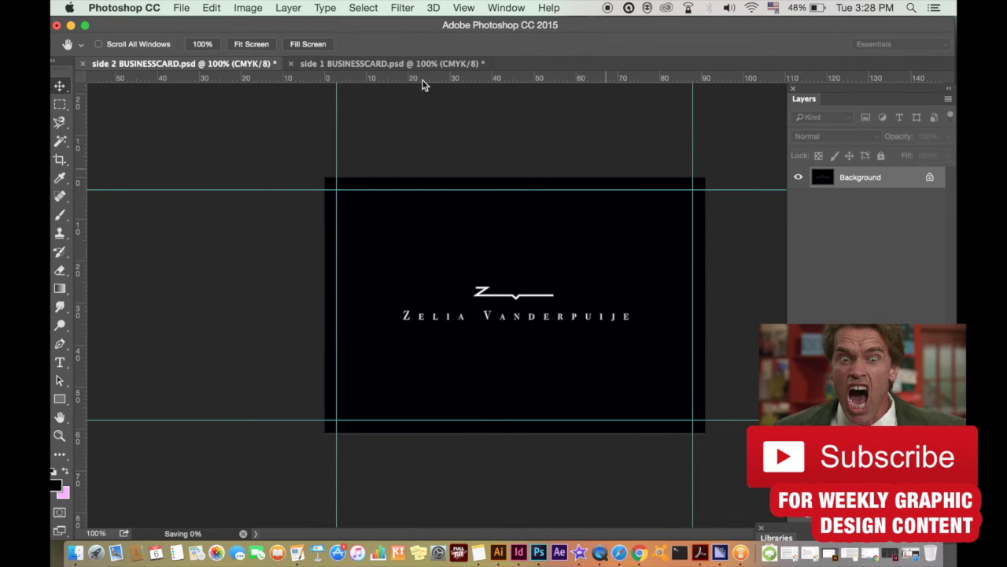
- Save side 1 as side 1 BUSINESSCARD.jpg on the Desktop
{"action": "left_click", "coordinate": [181, 7]}
{"action": "left_click", "coordinate": [225, 153]}
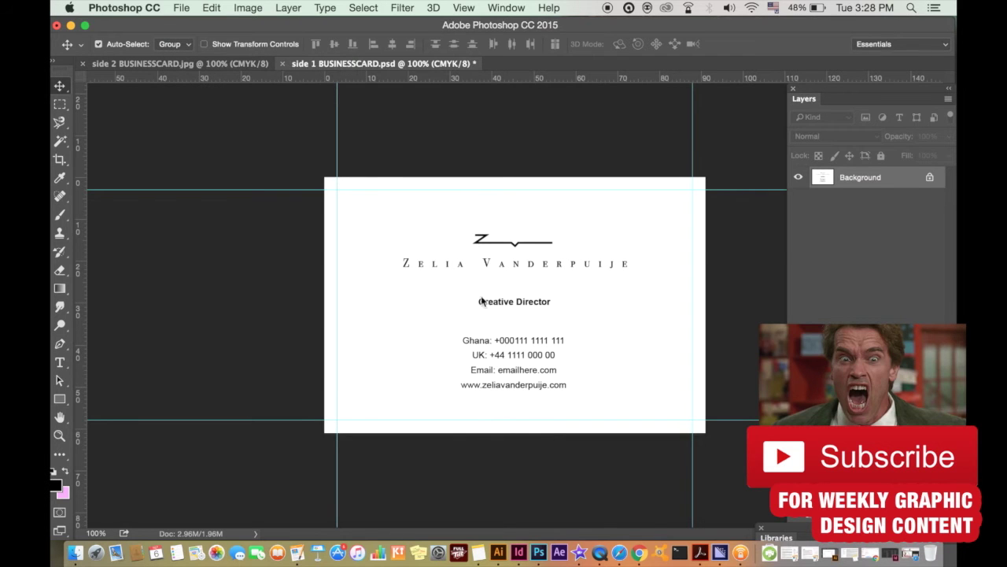
{"action": "left_click", "coordinate": [498, 372]}
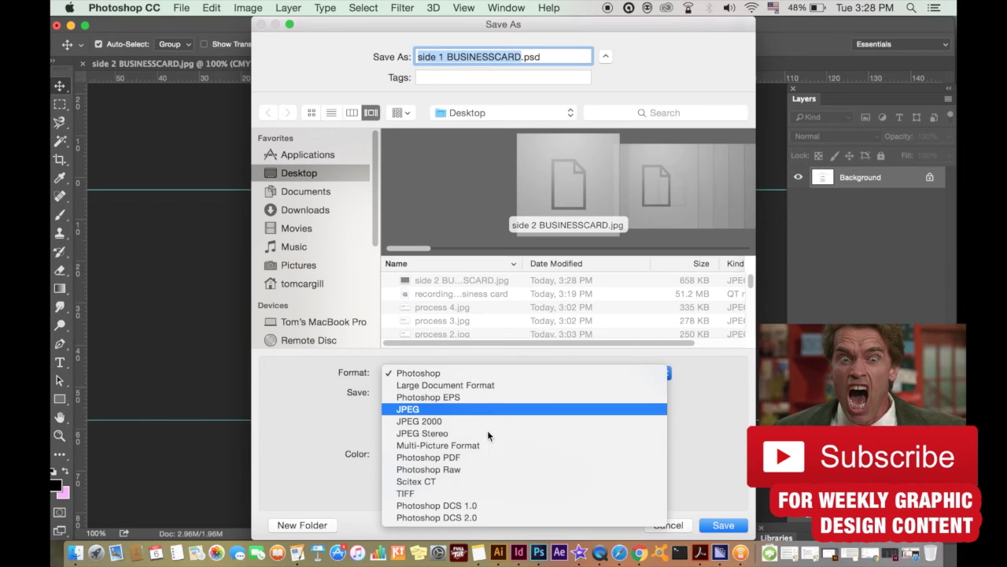
{"action": "left_click", "coordinate": [417, 409]}
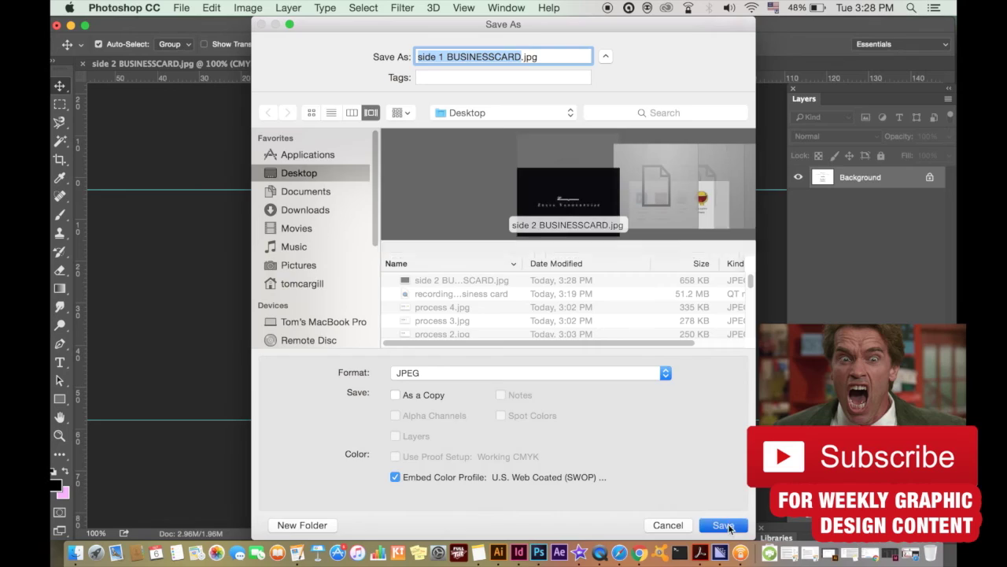
{"action": "left_click", "coordinate": [723, 525]}
{"action": "left_click", "coordinate": [612, 170]}
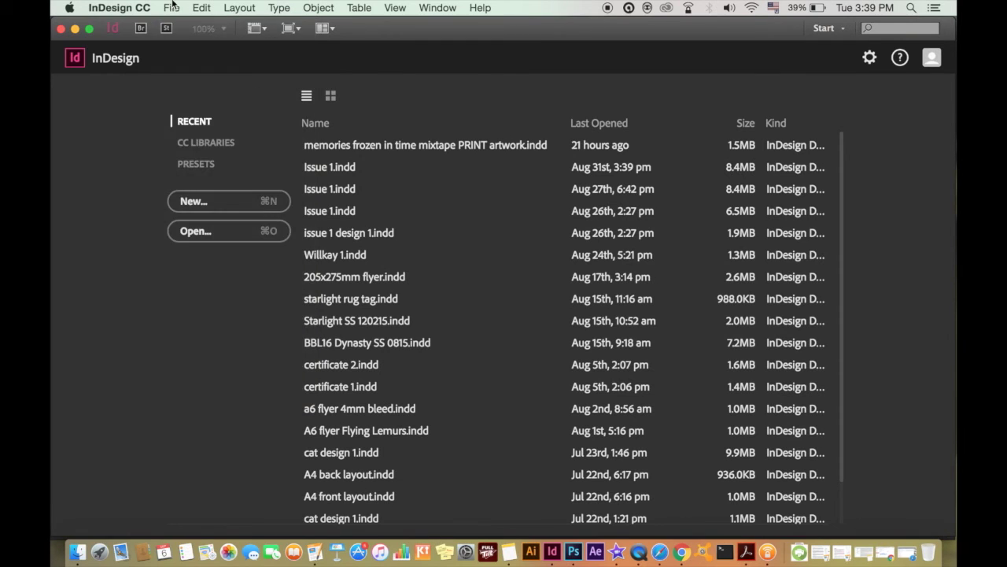
{"action": "left_click", "coordinate": [171, 7]}
- Create a 2-page 85 × 55 mm InDesign document with 3 mm bleed on all sides
{"action": "mouse_move", "coordinate": [183, 26]}
{"action": "left_click", "coordinate": [346, 29]}
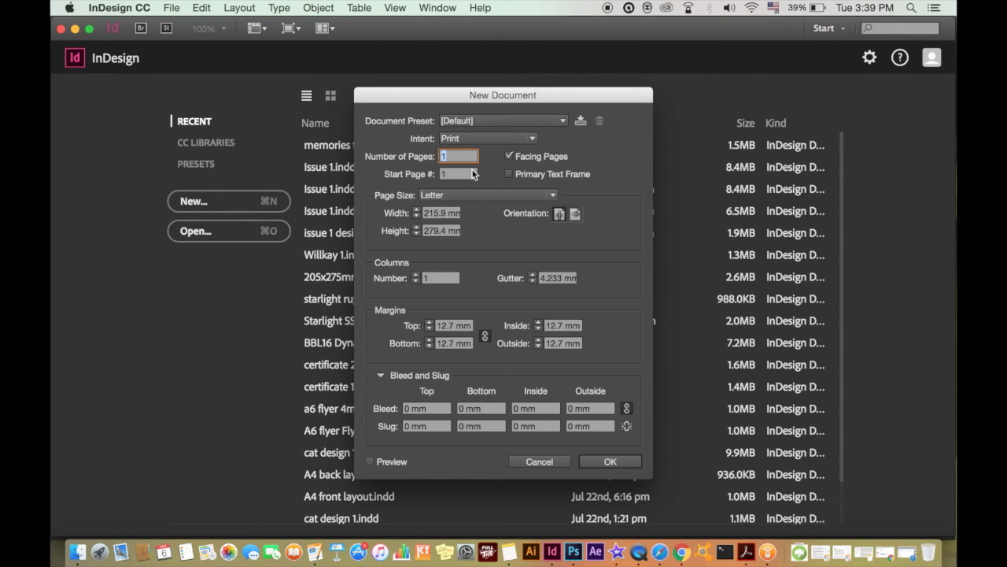
{"action": "type", "text": "2"}
{"action": "left_click", "coordinate": [446, 214]}
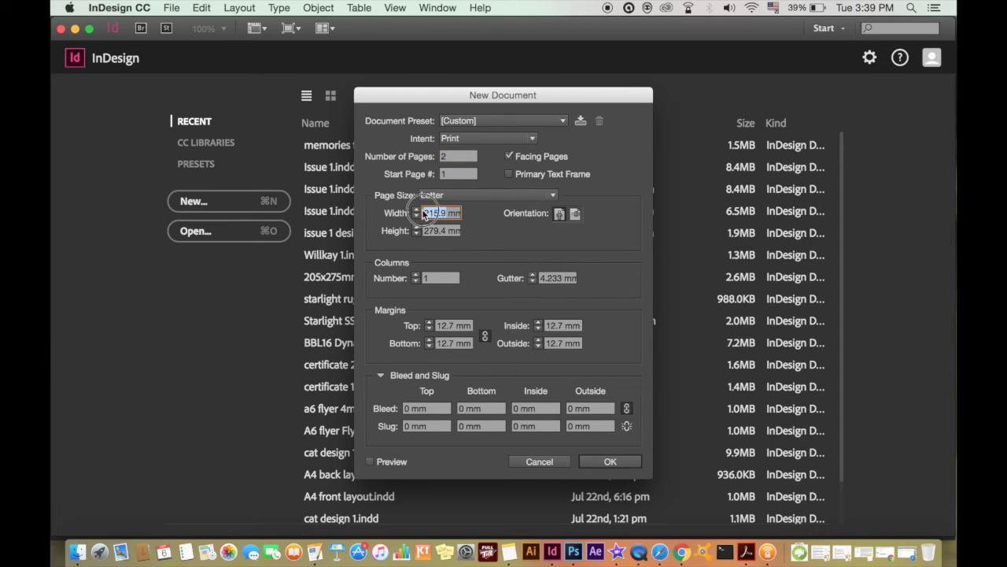
{"action": "type", "text": "85"}
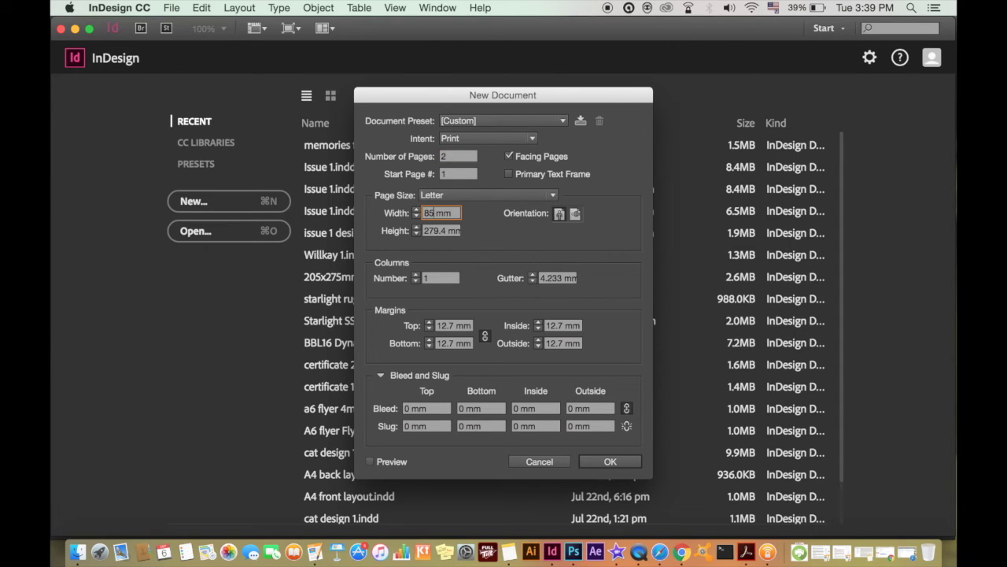
{"action": "key", "text": "Tab"}
{"action": "type", "text": "5"}
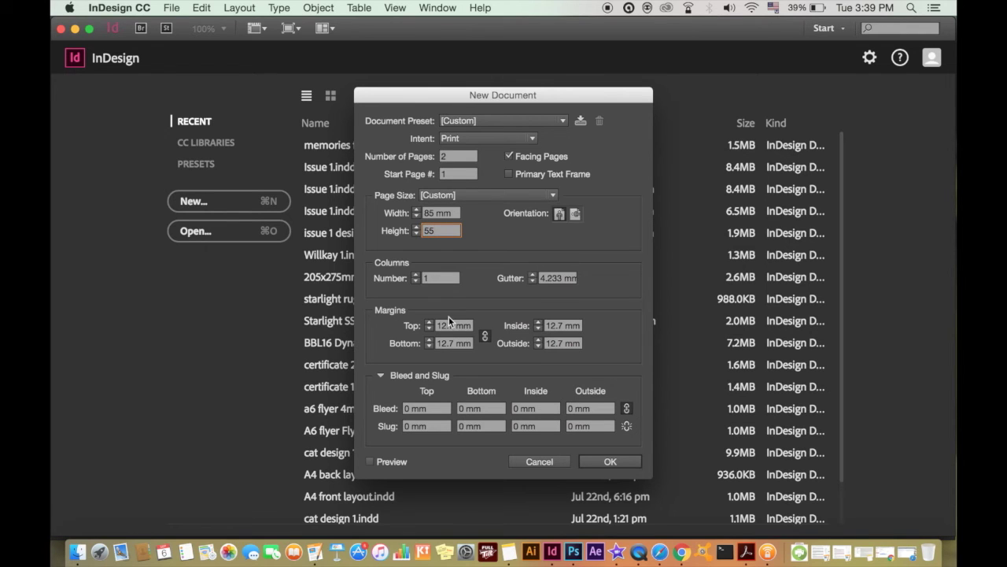
{"action": "left_click", "coordinate": [406, 408]}
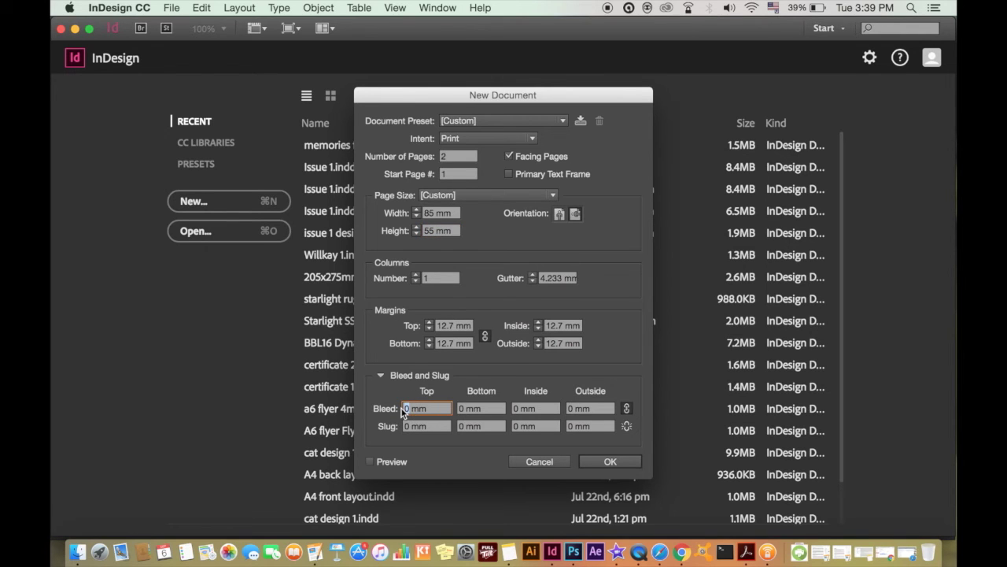
{"action": "left_click", "coordinate": [627, 410]}
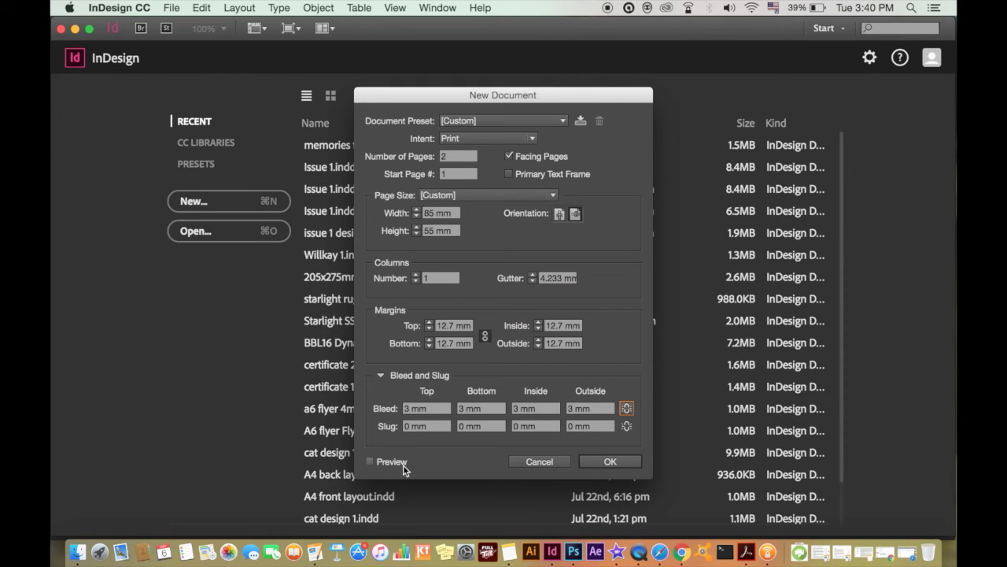
{"action": "left_click", "coordinate": [628, 462]}
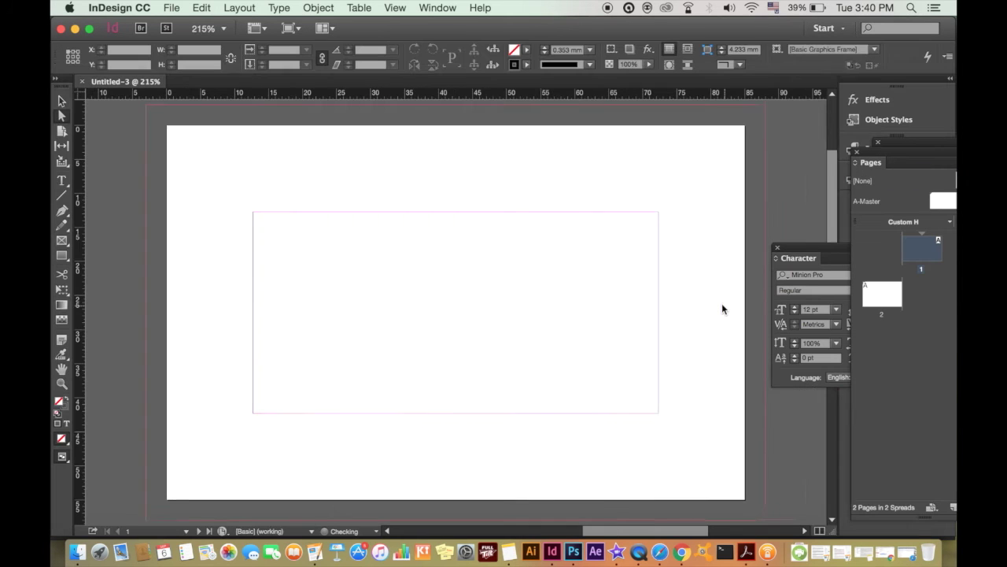
- At 150% zoom, draw a 91 × 61 mm graphics frame covering page 1 to the bleed
{"action": "key", "text": "super+minus"}
{"action": "key", "text": "super+minus"}
{"action": "key", "text": "super+minus"}
{"action": "key", "text": "super+minus"}
{"action": "key", "text": "super+minus"}
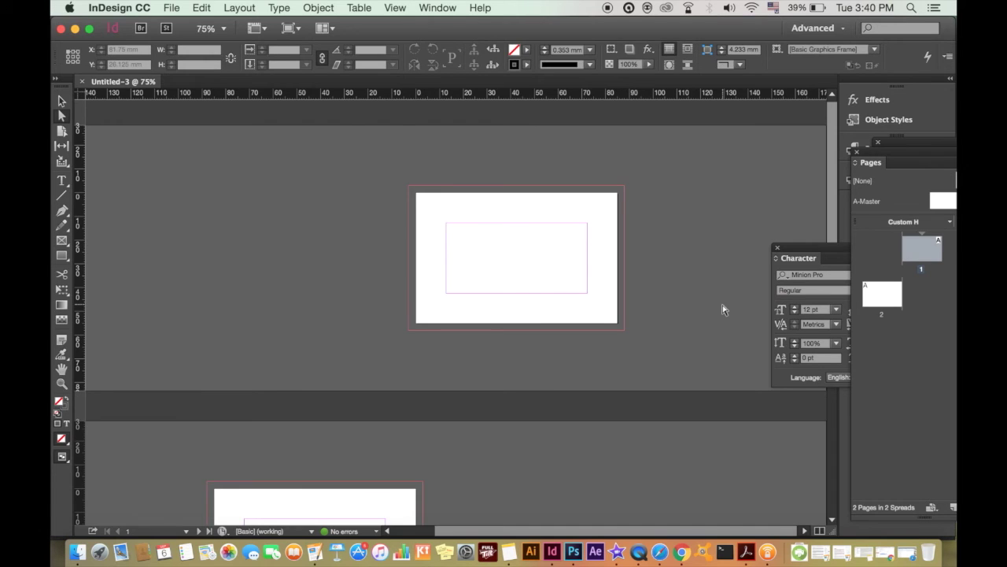
{"action": "key", "text": "super+minus"}
{"action": "key", "text": "super+equal"}
{"action": "key", "text": "super+equal"}
{"action": "key", "text": "super+equal"}
{"action": "key", "text": "super+equal"}
{"action": "left_click", "coordinate": [495, 367]}
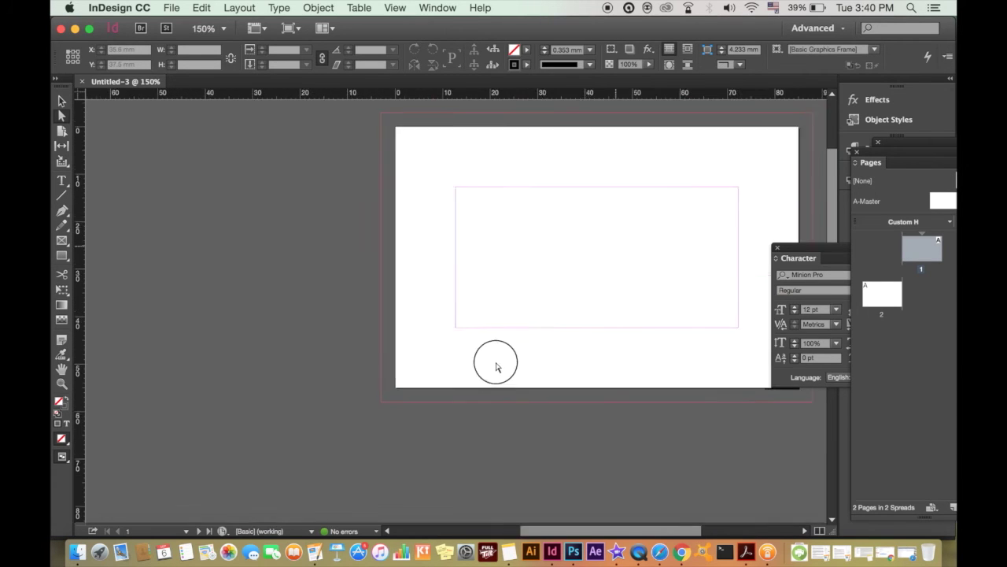
{"action": "scroll", "coordinate": [492, 366], "scroll_direction": "up", "scroll_amount": 2}
{"action": "scroll", "coordinate": [492, 366], "scroll_direction": "right", "scroll_amount": 2}
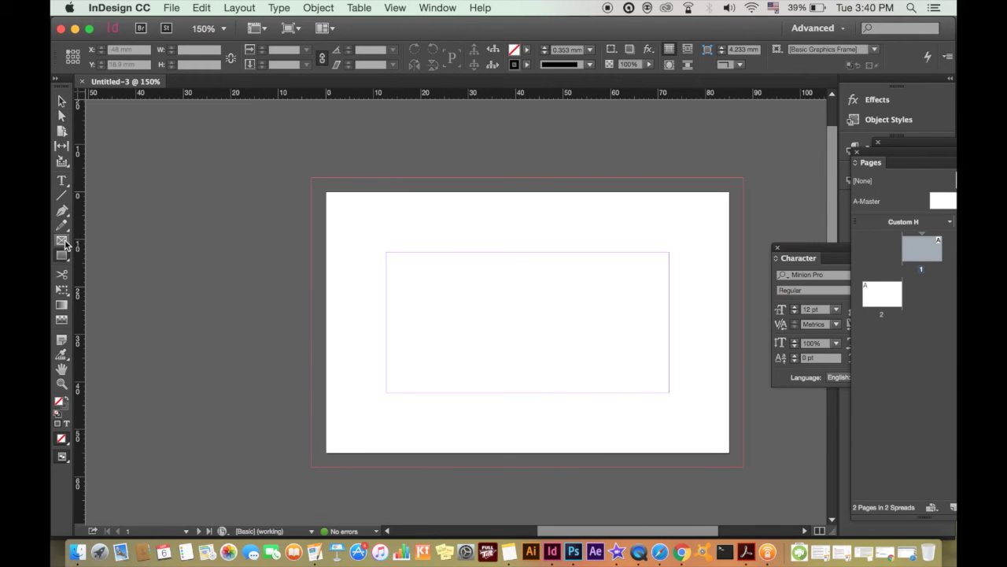
{"action": "key", "text": "f"}
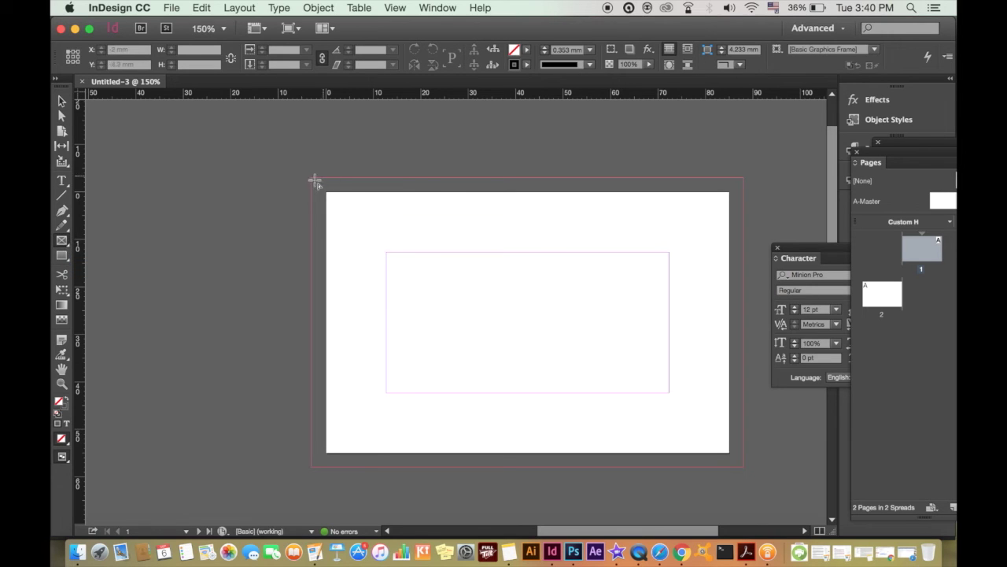
{"action": "left_click_drag", "start_coordinate": [309, 177], "coordinate": [744, 469]}
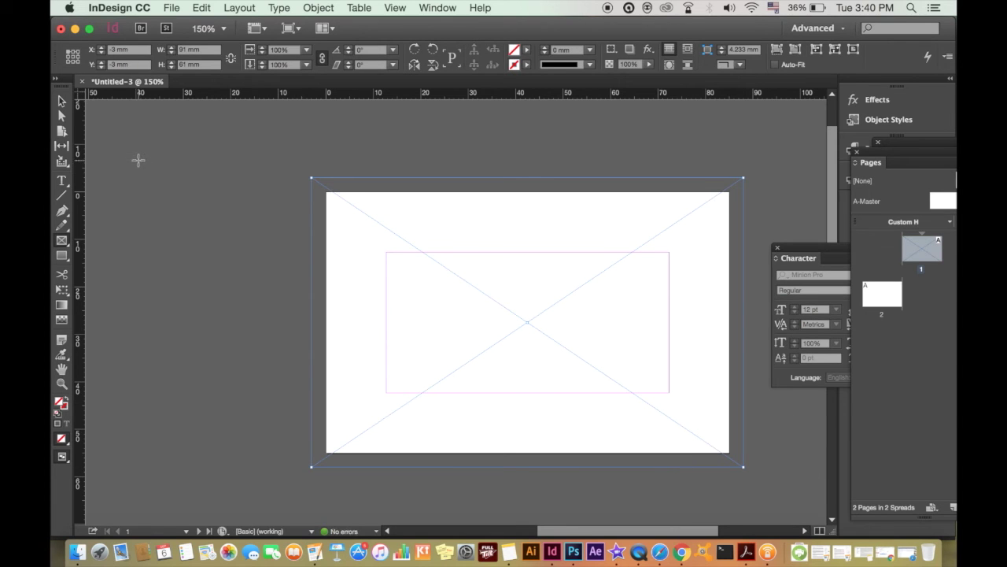
{"action": "left_click", "coordinate": [63, 116]}
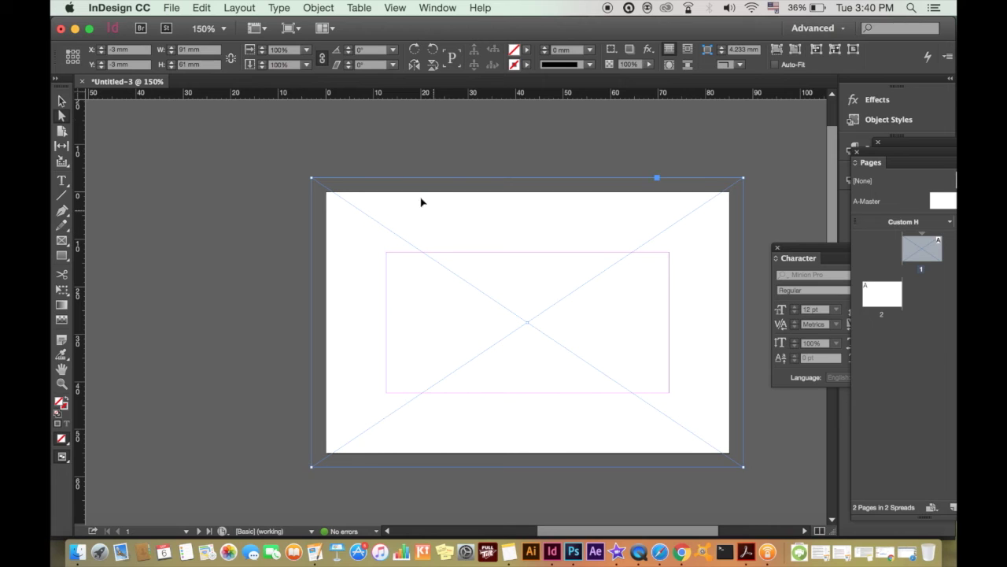
{"action": "left_click", "coordinate": [172, 7]}
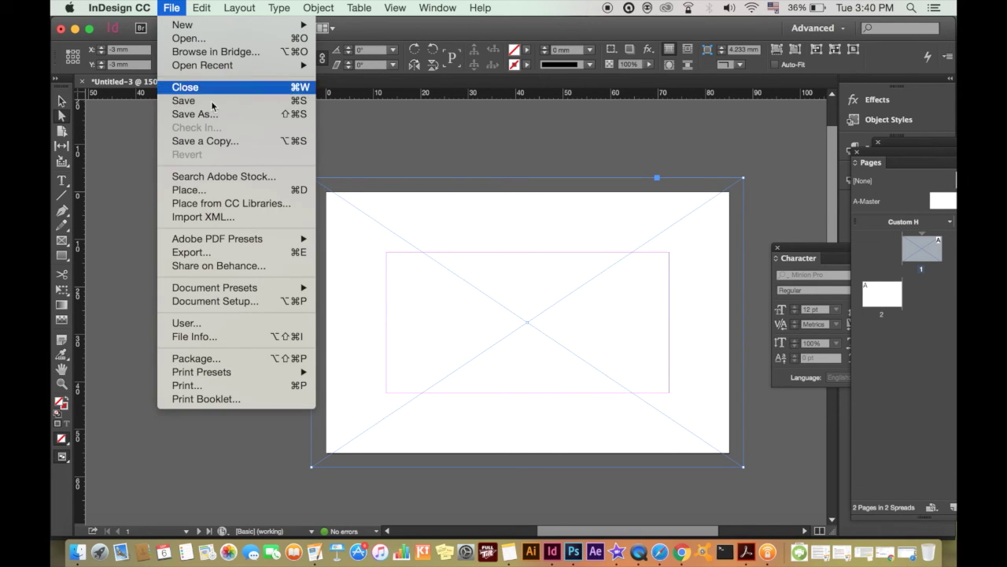
{"action": "left_click", "coordinate": [207, 189]}
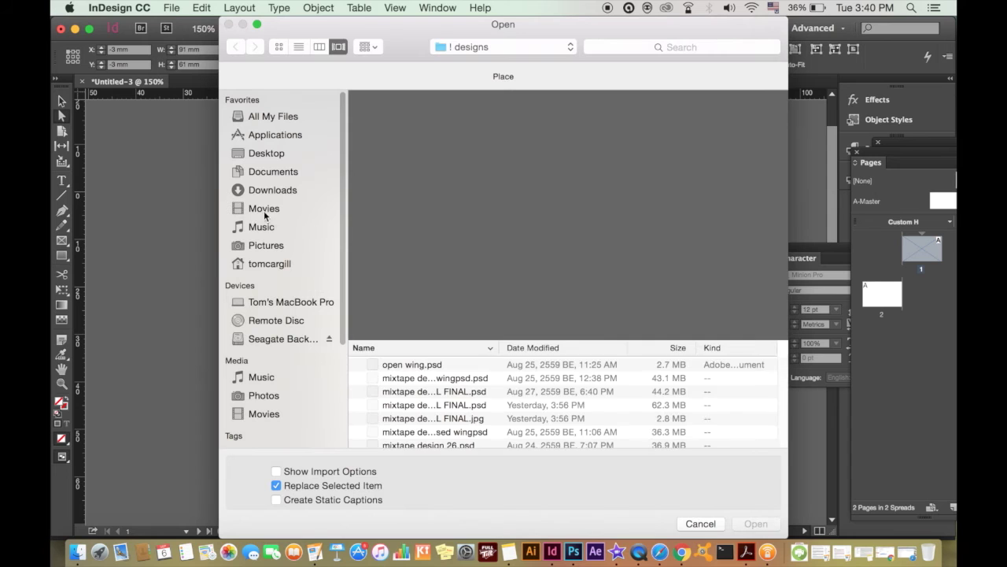
- Place side 2 BUSINESSCARD.jpg from the Desktop into the page 1 frame
{"action": "left_click", "coordinate": [277, 158]}
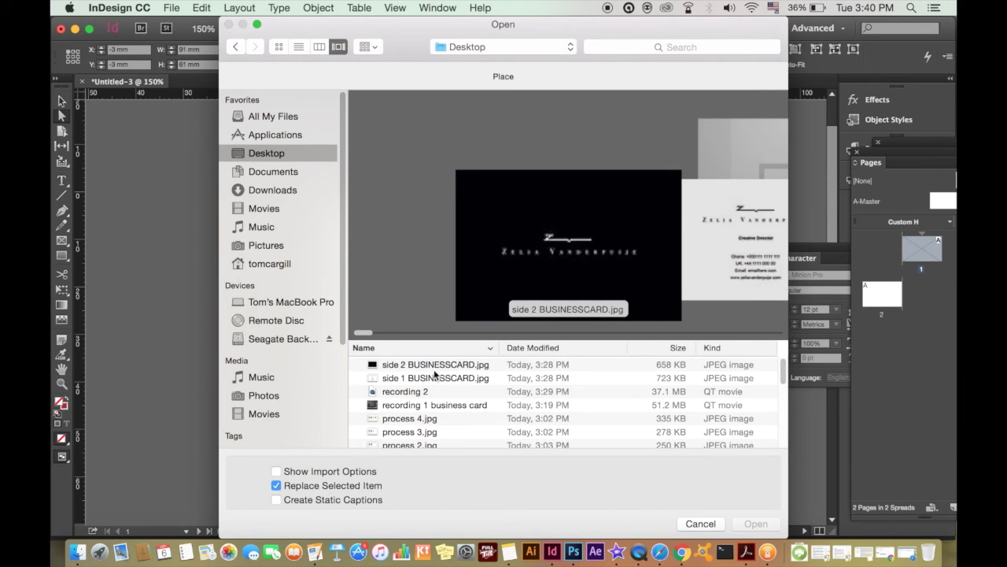
{"action": "left_click", "coordinate": [435, 364]}
{"action": "double_click", "coordinate": [441, 364]}
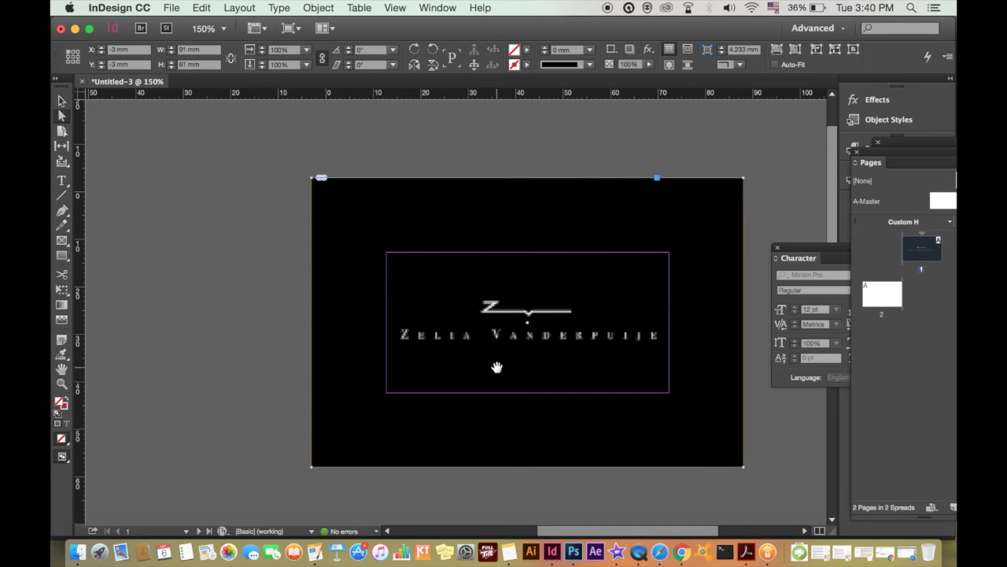
- Switch the display performance to High Quality Display
{"action": "left_click", "coordinate": [400, 7]}
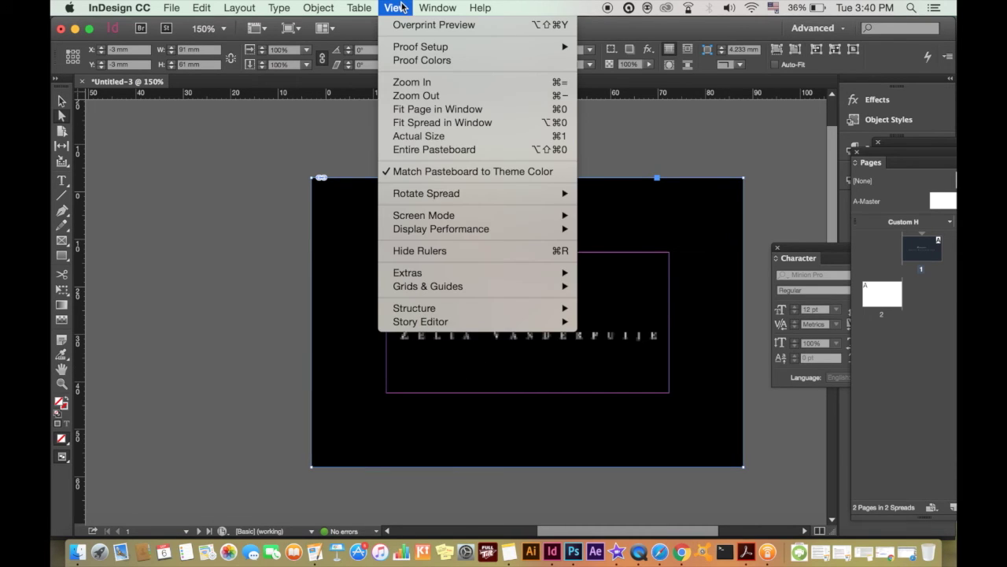
{"action": "left_click", "coordinate": [437, 357]}
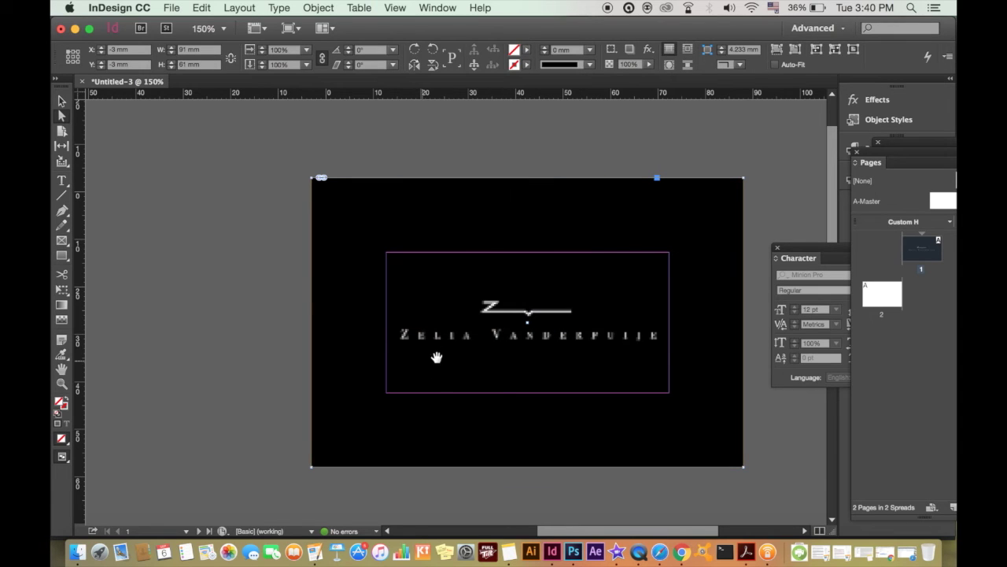
{"action": "left_click", "coordinate": [400, 7]}
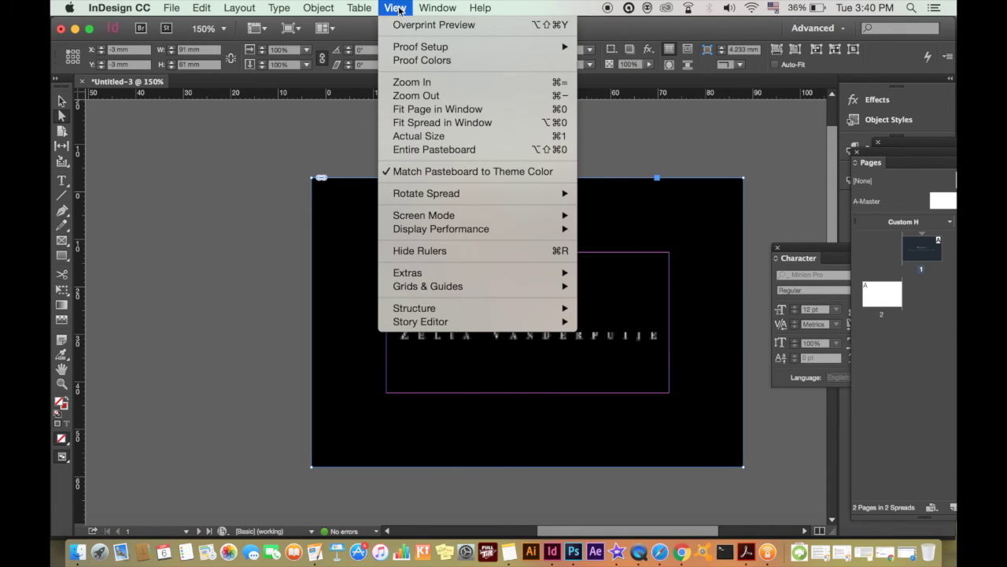
{"action": "mouse_move", "coordinate": [425, 233]}
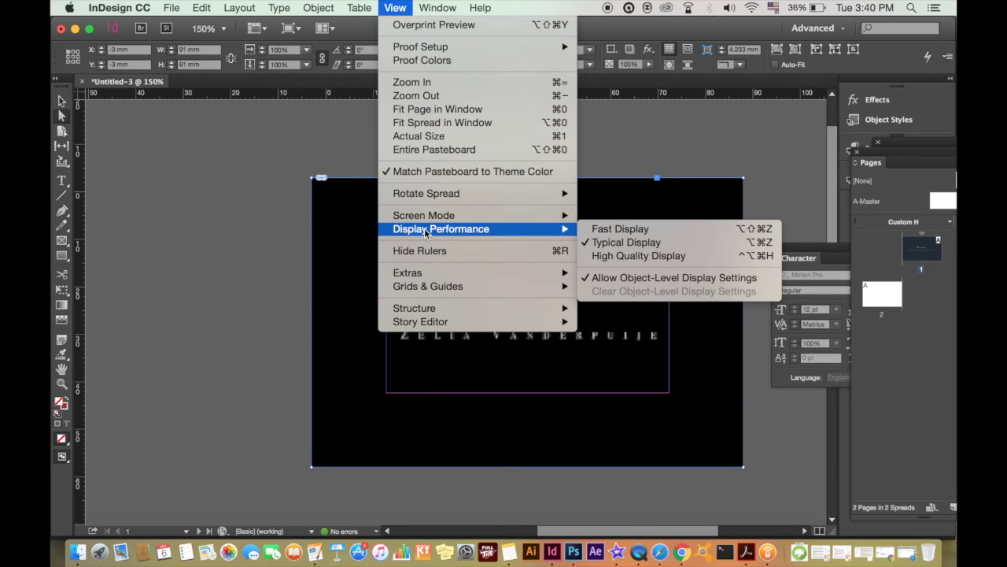
{"action": "left_click", "coordinate": [603, 255]}
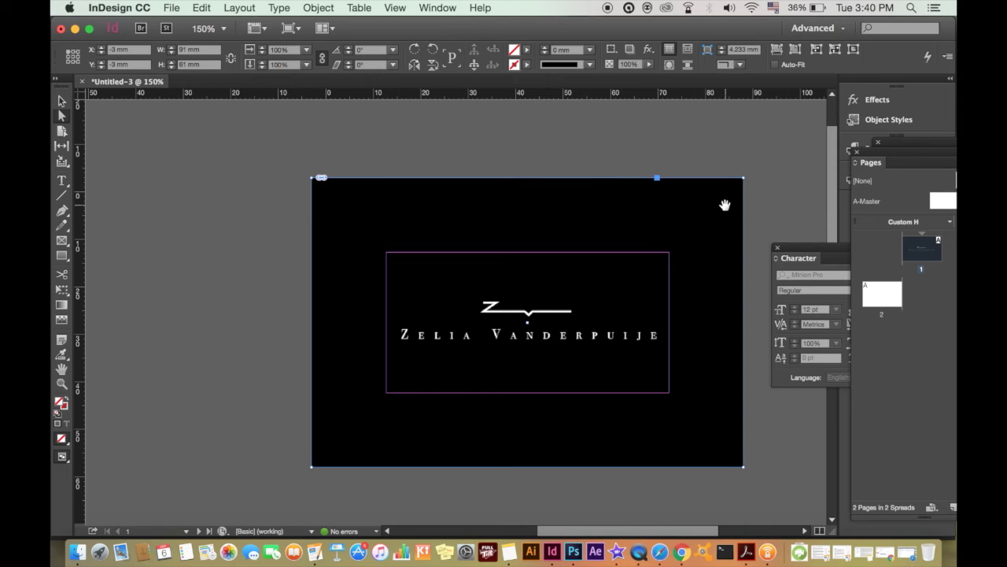
- Draw a rectangle frame covering page 2 out to the bleed edges
{"action": "left_click", "coordinate": [502, 175]}
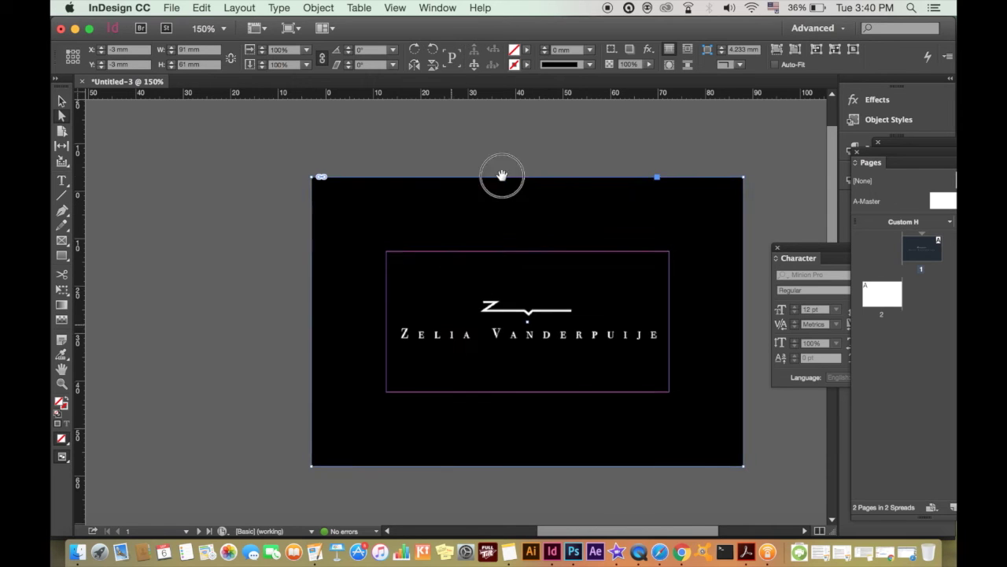
{"action": "scroll", "coordinate": [502, 174], "scroll_direction": "down", "scroll_amount": 15}
{"action": "scroll", "coordinate": [418, 286], "scroll_direction": "left", "scroll_amount": 5}
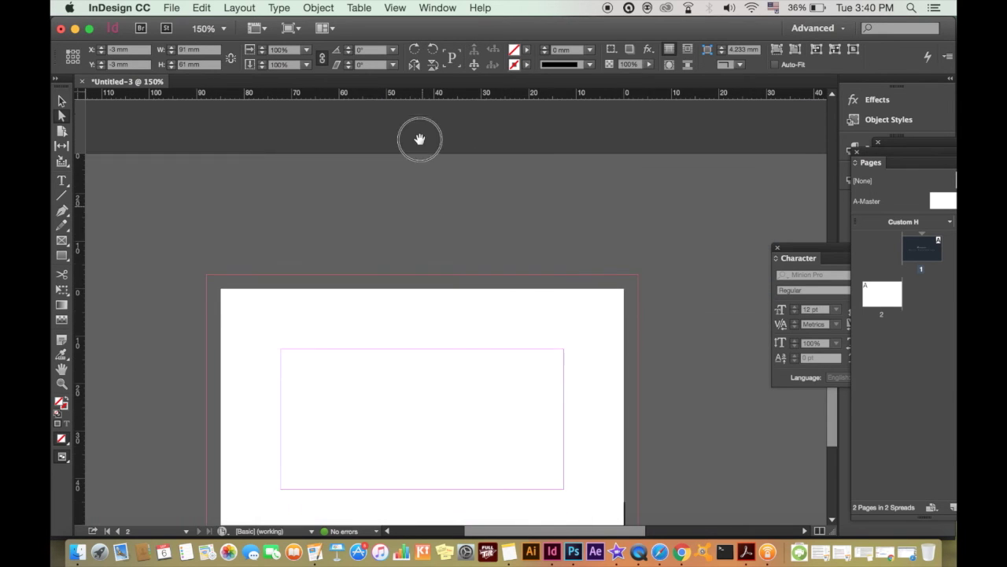
{"action": "left_click", "coordinate": [64, 244]}
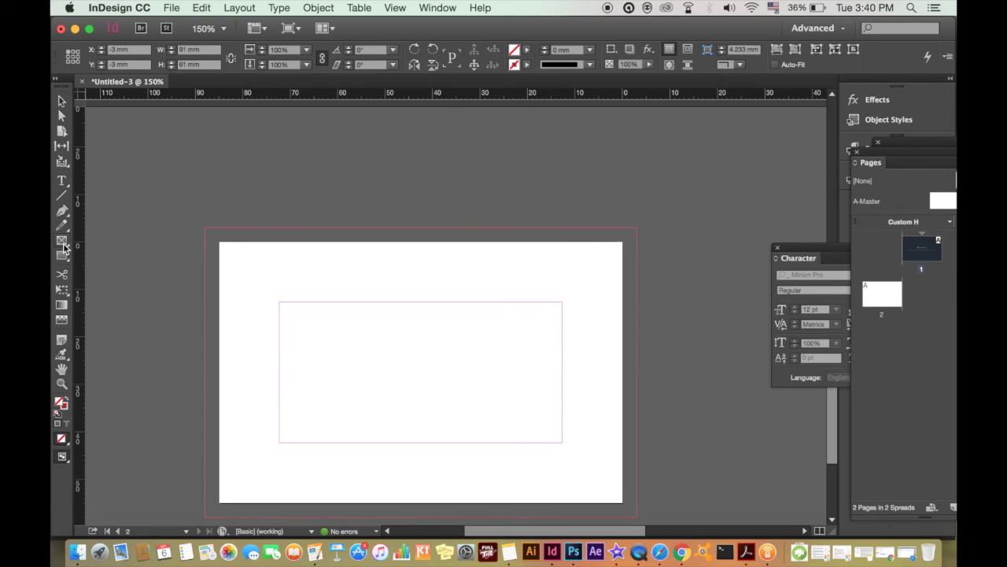
{"action": "left_click_drag", "start_coordinate": [204, 228], "coordinate": [637, 517]}
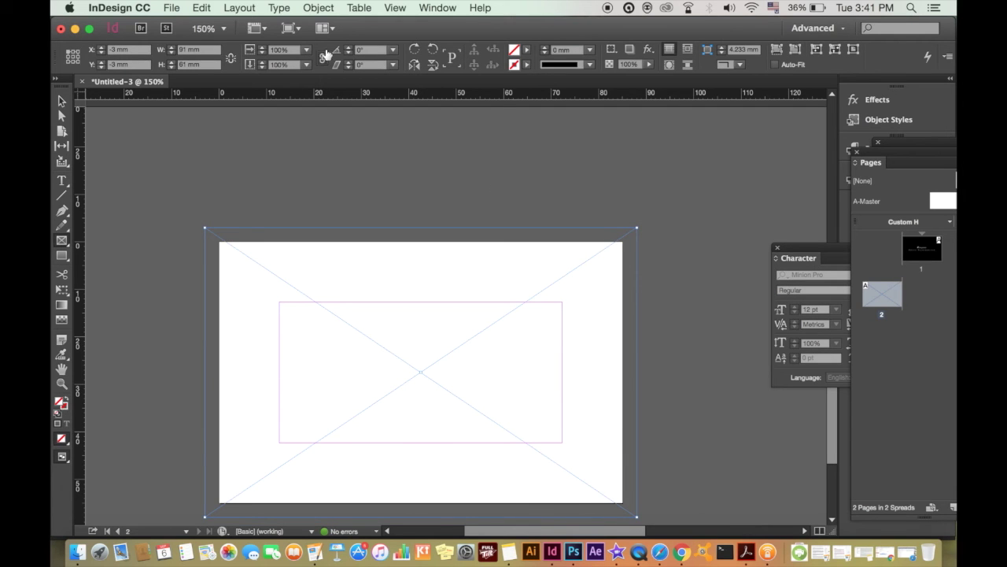
- Place side 1 BUSINESSCARD.jpg into the page 2 frame
{"action": "left_click", "coordinate": [318, 7]}
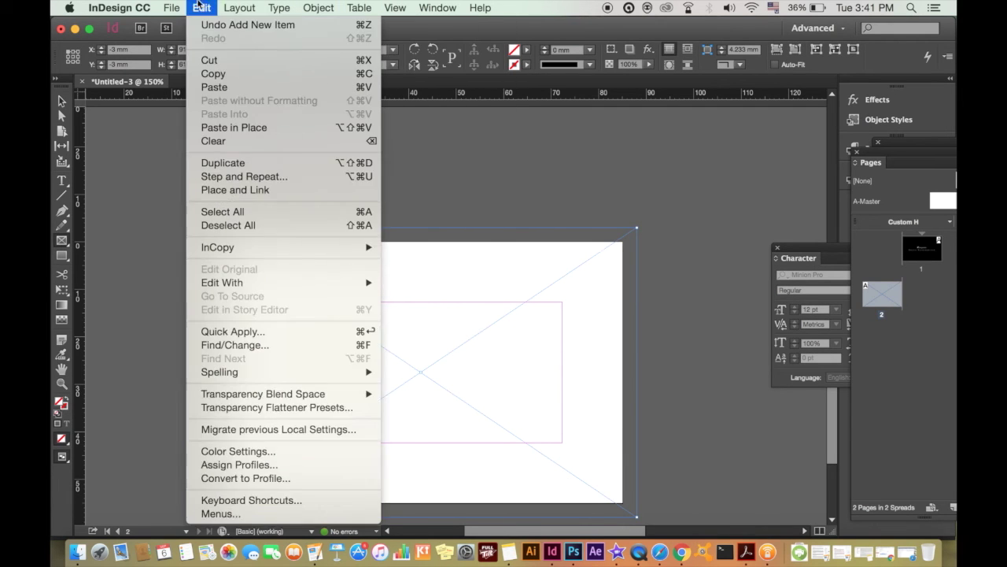
{"action": "left_click", "coordinate": [197, 189]}
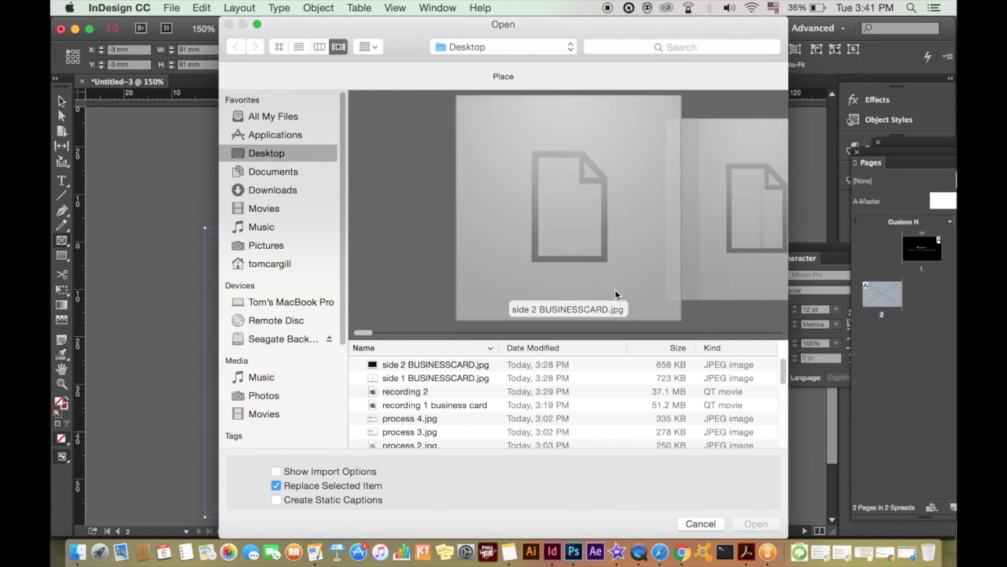
{"action": "left_click", "coordinate": [461, 377]}
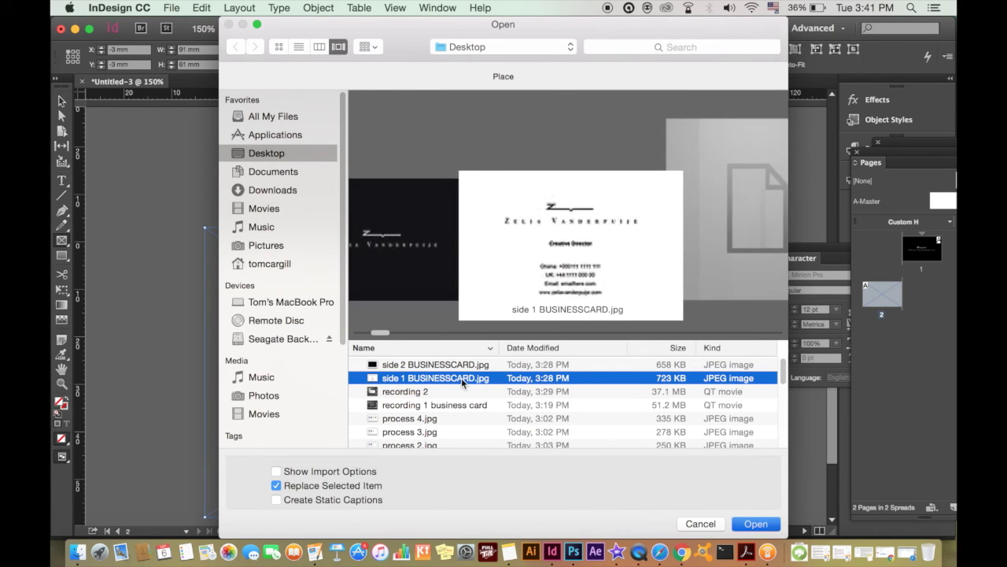
{"action": "double_click", "coordinate": [461, 378]}
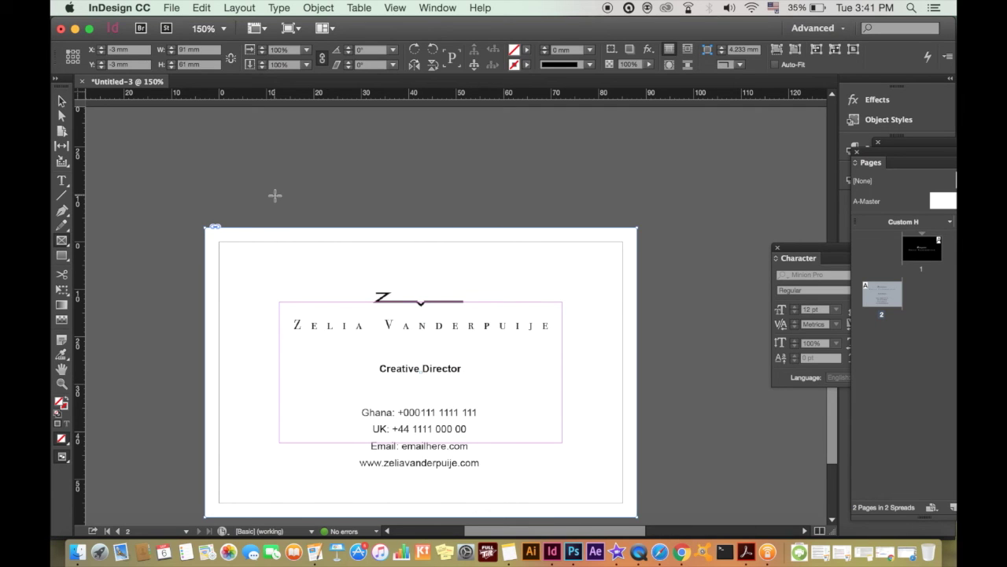
{"action": "key", "text": "super+minus"}
{"action": "key", "text": "super+minus"}
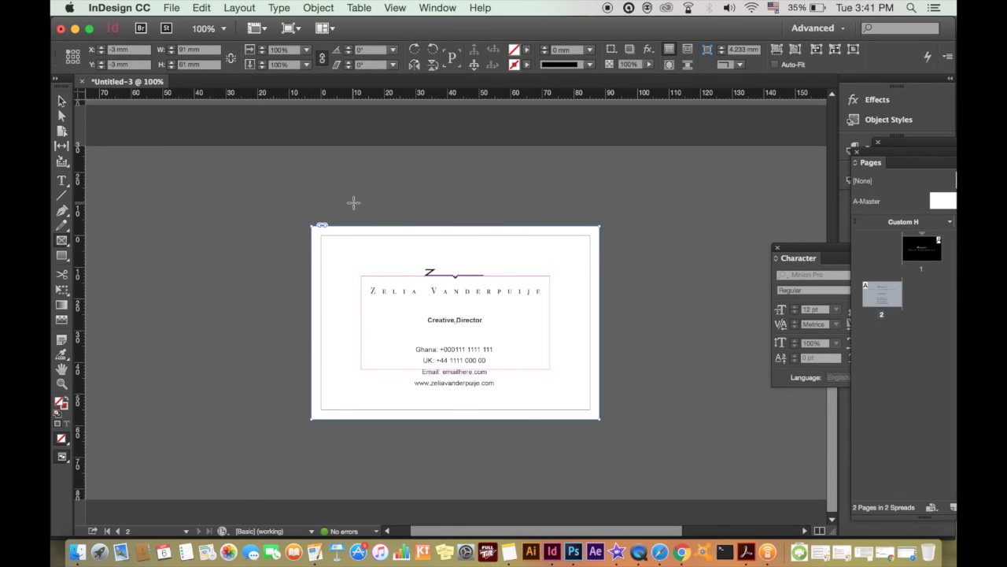
- Save the document to the Desktop as Untitled-3.indd, then begin an Adobe PDF (Print) export
{"action": "left_click", "coordinate": [175, 7]}
{"action": "left_click", "coordinate": [197, 115]}
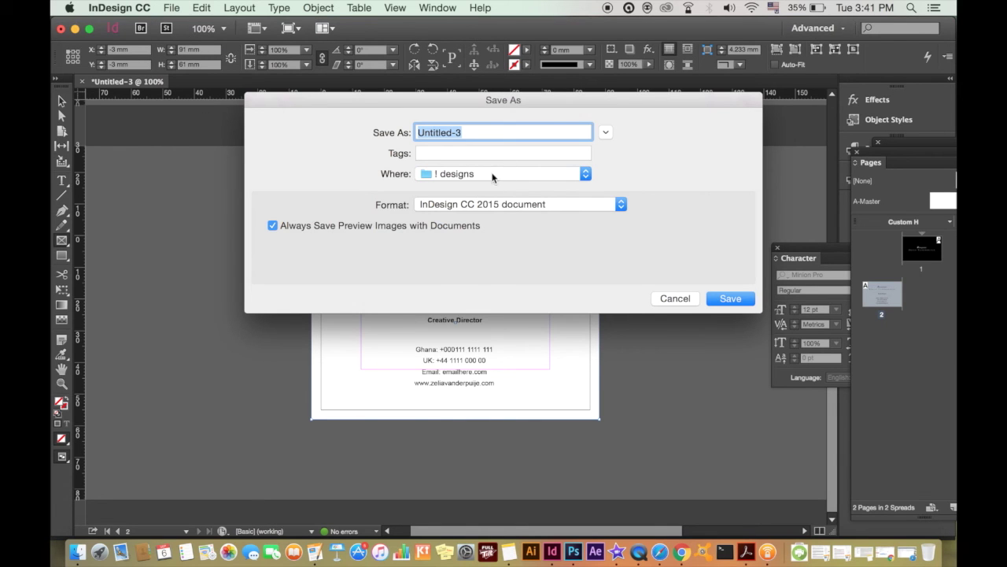
{"action": "left_click", "coordinate": [493, 174]}
{"action": "left_click", "coordinate": [486, 286]}
{"action": "key", "text": "Return"}
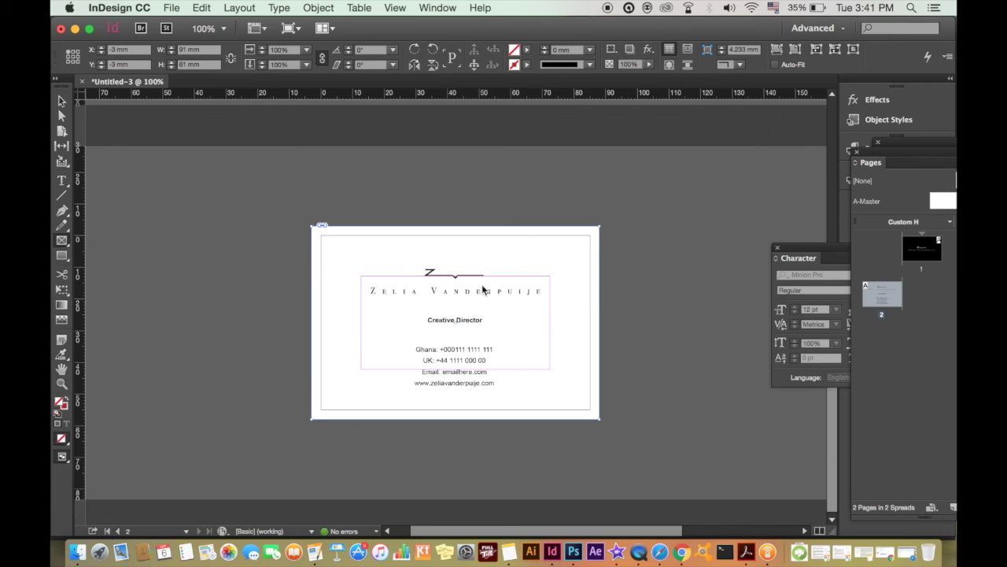
{"action": "left_click", "coordinate": [173, 7]}
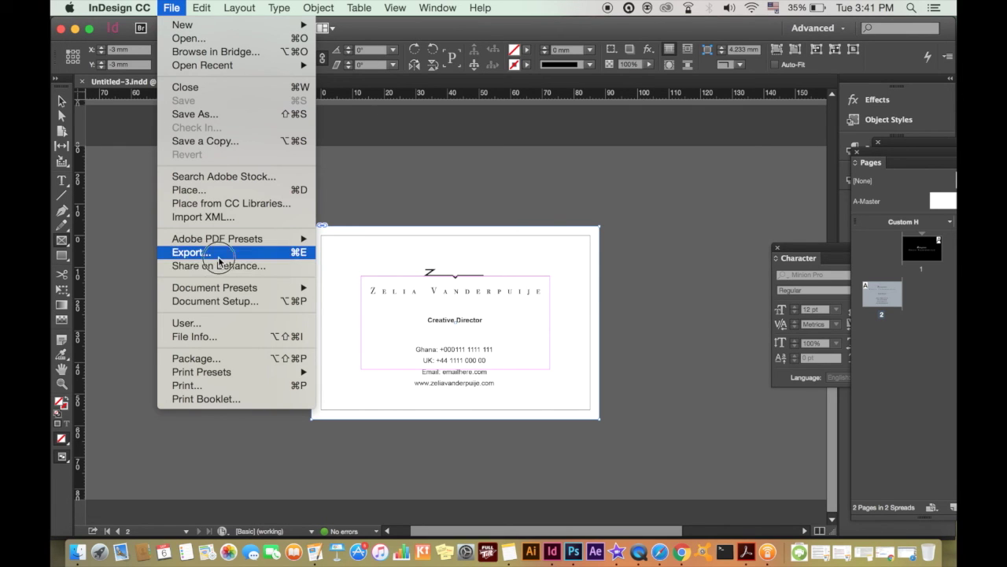
{"action": "left_click", "coordinate": [191, 253]}
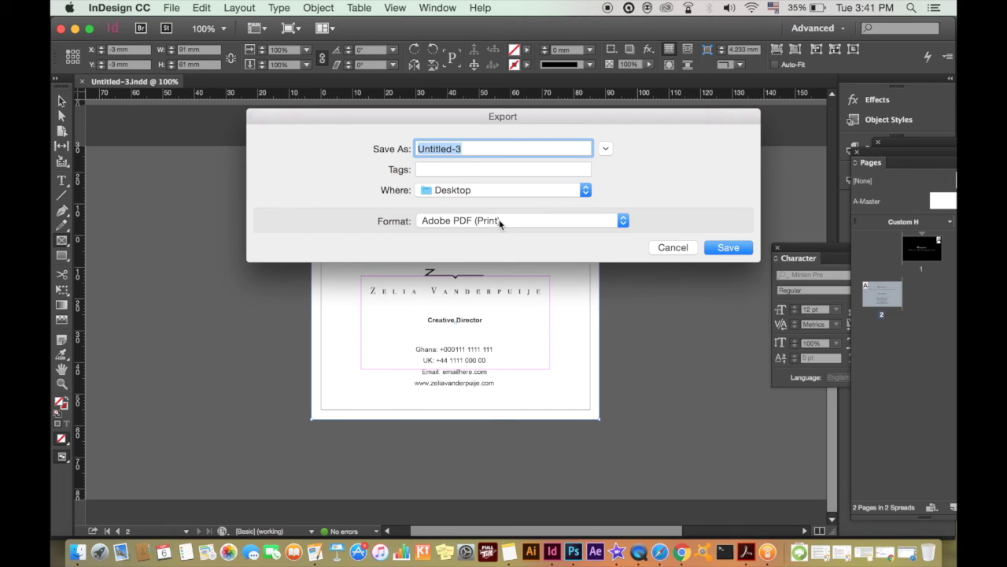
- Name the PDF Untitled-3.pdf and set Acrobat 8/9 (PDF 1.7) compatibility with Two-Up Continuous (Facing) layout
{"action": "left_click", "coordinate": [726, 247]}
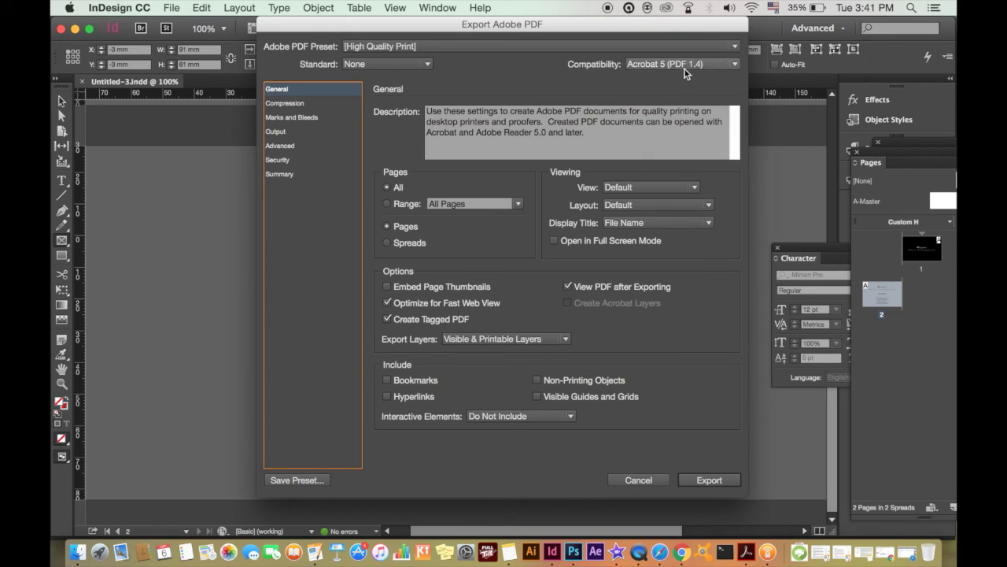
{"action": "left_click", "coordinate": [683, 67]}
{"action": "left_click", "coordinate": [681, 132]}
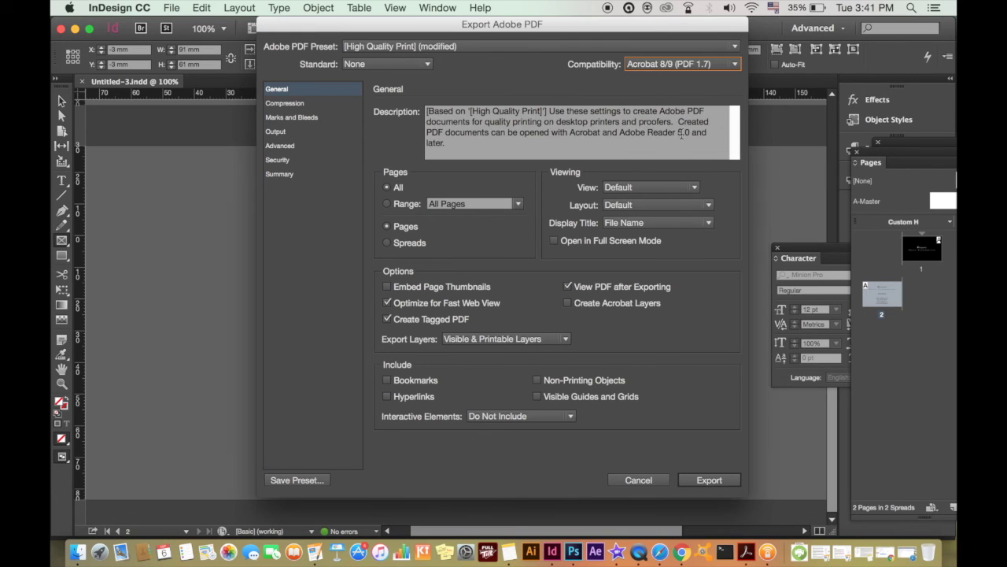
{"action": "left_click", "coordinate": [645, 205]}
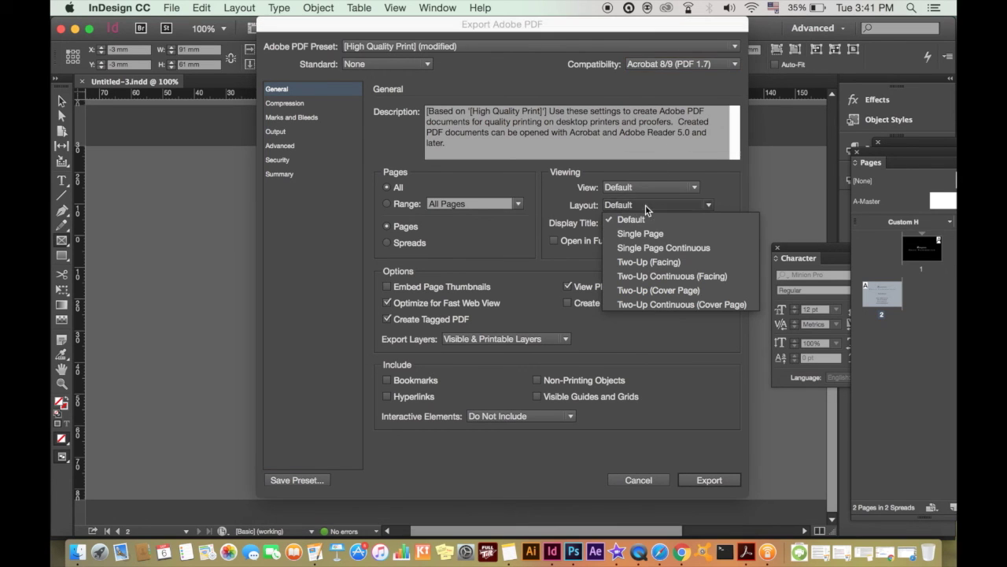
{"action": "left_click", "coordinate": [651, 276]}
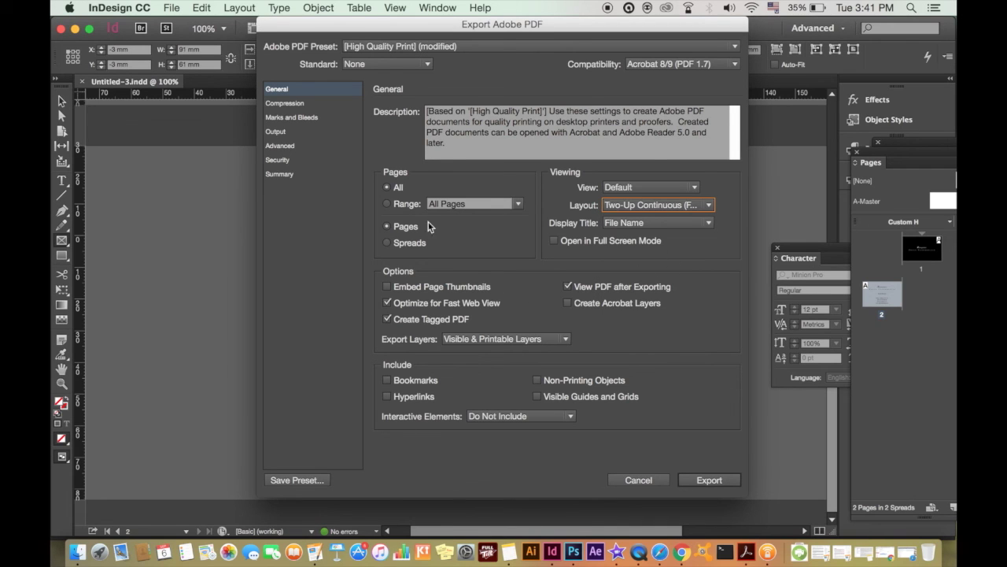
- Turn on All Printer's Marks under Marks and Bleeds and export the PDF
{"action": "left_click", "coordinate": [314, 106]}
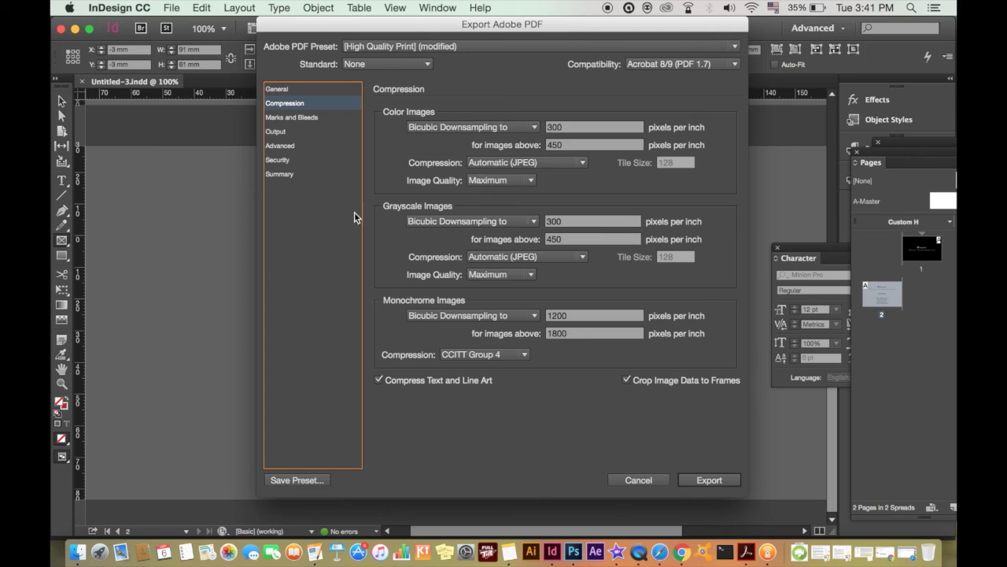
{"action": "left_click", "coordinate": [292, 118]}
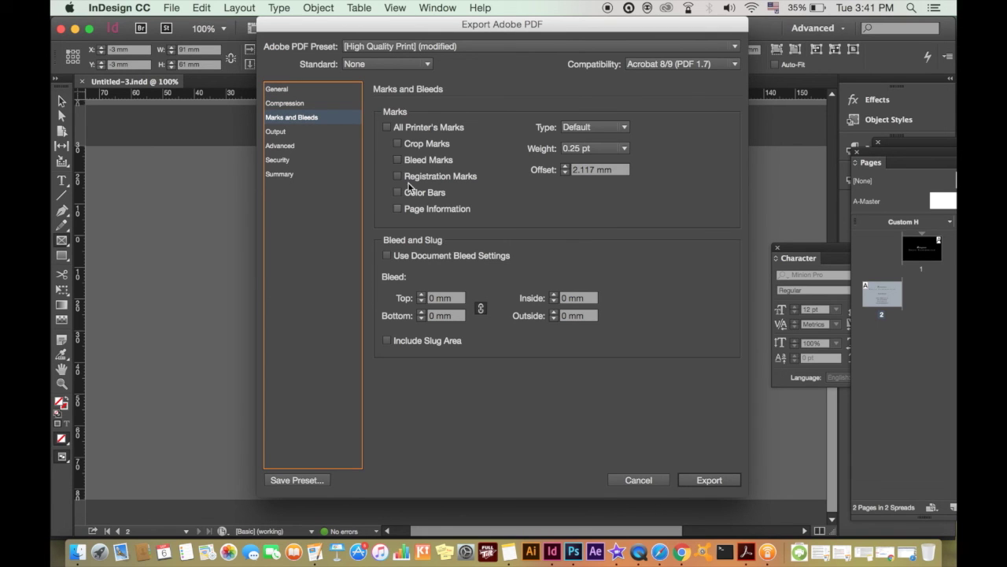
{"action": "left_click", "coordinate": [388, 128]}
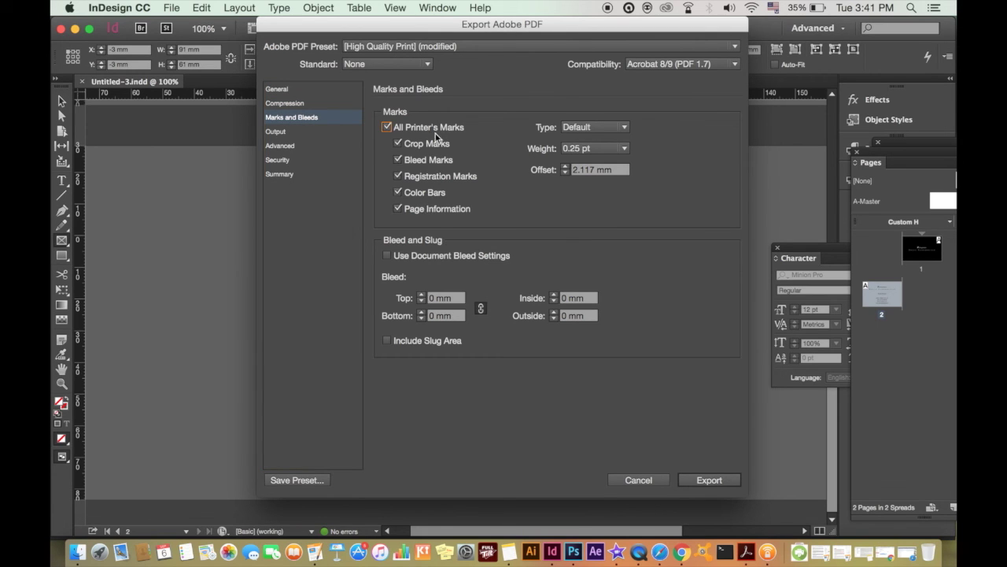
{"action": "left_click", "coordinate": [311, 132]}
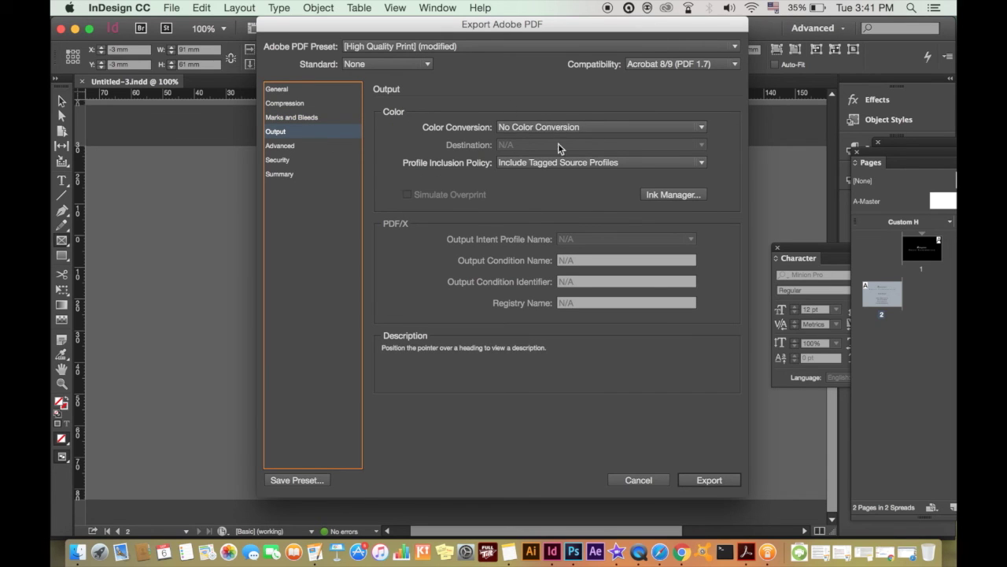
{"action": "left_click", "coordinate": [313, 147]}
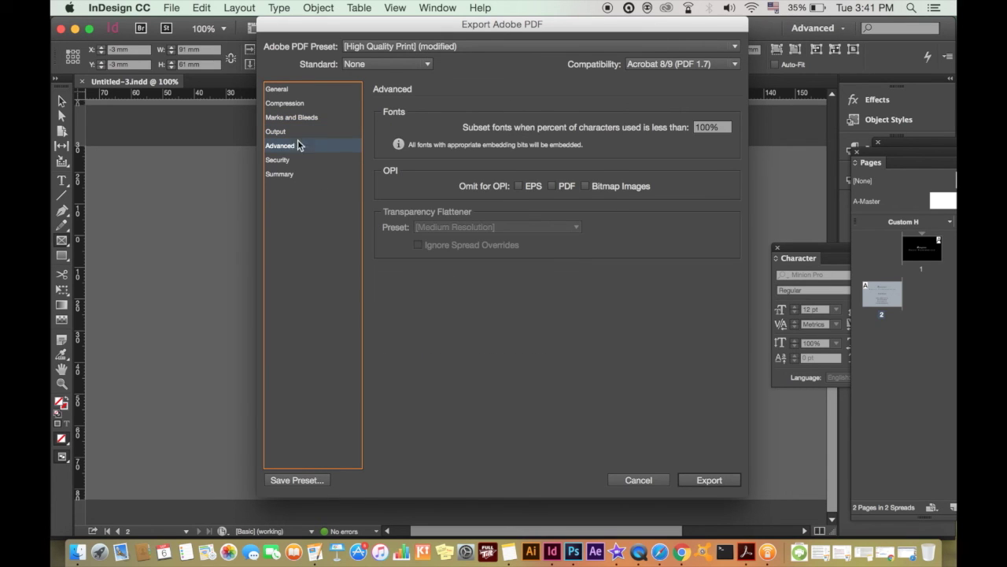
{"action": "left_click", "coordinate": [716, 480]}
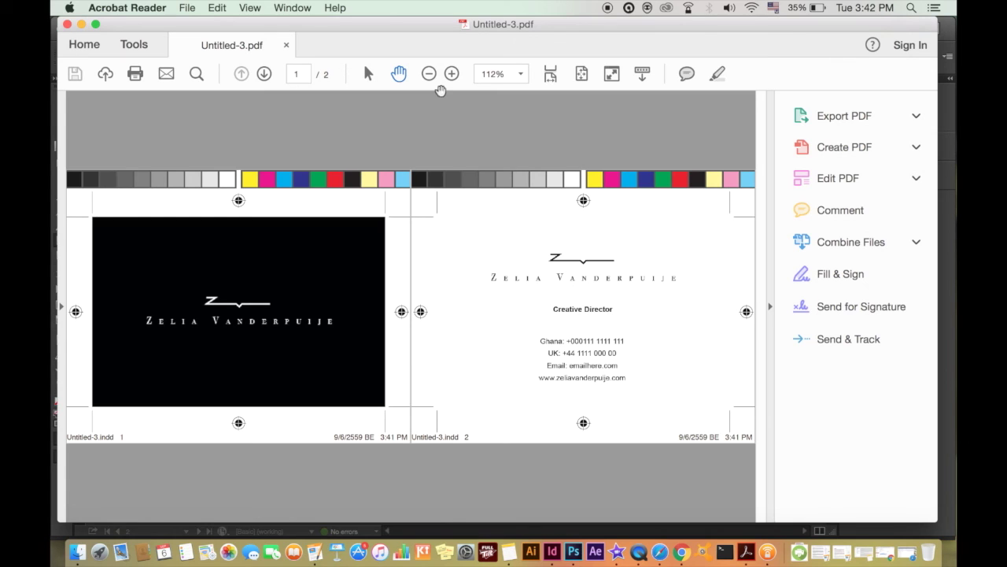
- Zoom and pan around Untitled-3.pdf to inspect the black front and the back with their printer's marks
{"action": "left_click", "coordinate": [428, 74]}
{"action": "left_click", "coordinate": [429, 73]}
{"action": "left_click", "coordinate": [452, 74]}
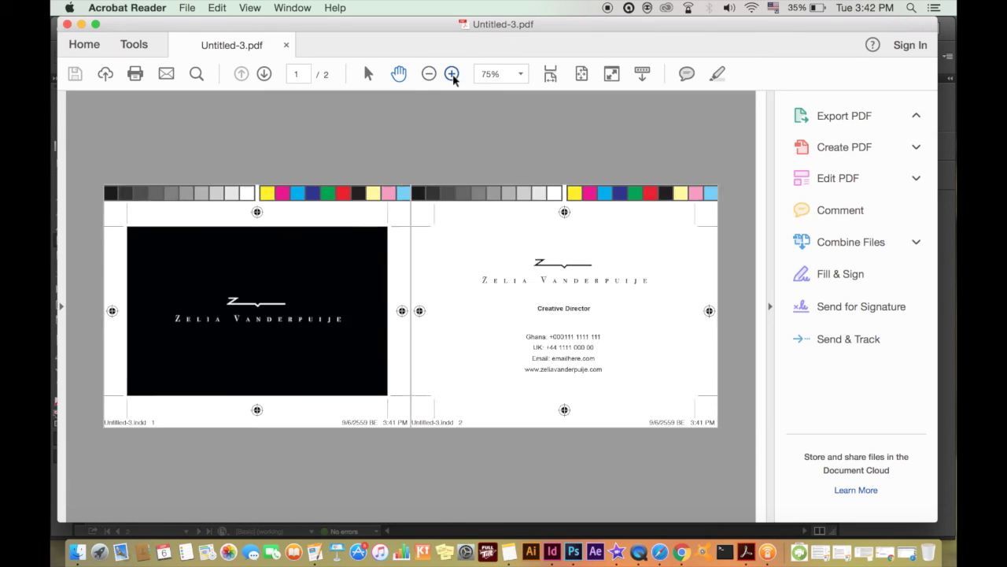
{"action": "left_click", "coordinate": [452, 74]}
{"action": "left_click", "coordinate": [452, 73]}
{"action": "left_click", "coordinate": [452, 73]}
{"action": "left_click_drag", "start_coordinate": [330, 261], "coordinate": [448, 209]}
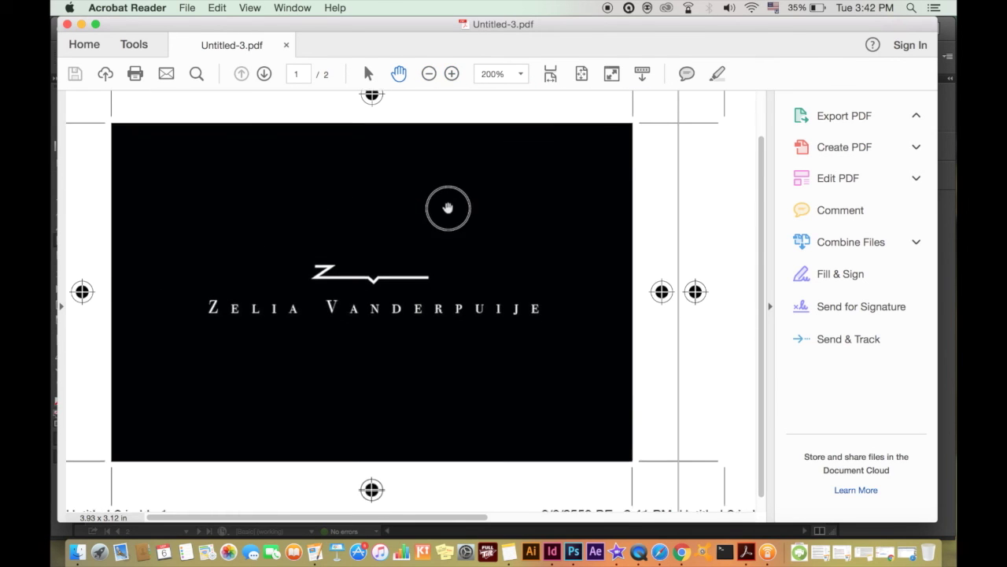
{"action": "left_click_drag", "start_coordinate": [506, 268], "coordinate": [384, 257]}
{"action": "left_click_drag", "start_coordinate": [482, 290], "coordinate": [632, 339]}
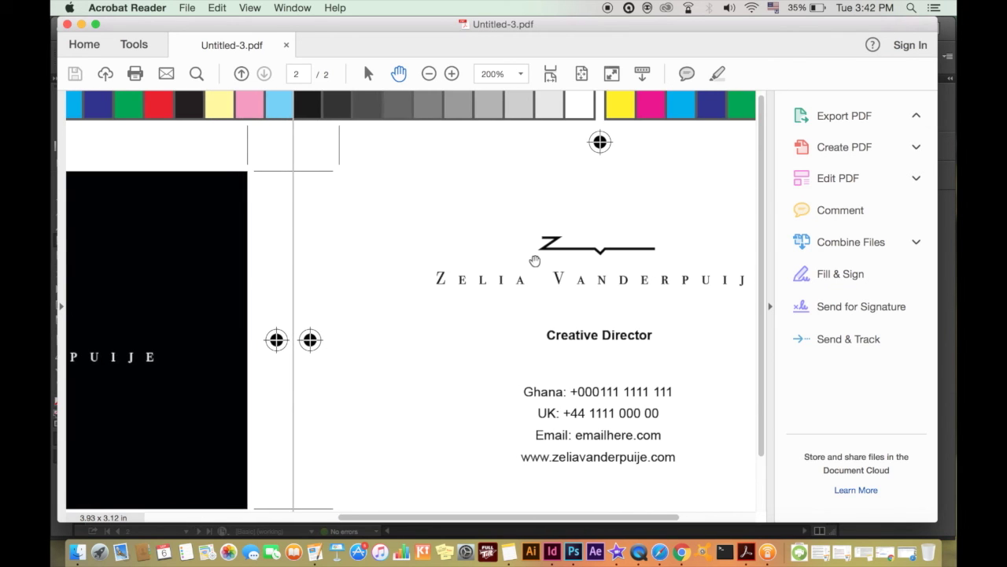
{"action": "left_click", "coordinate": [428, 73]}
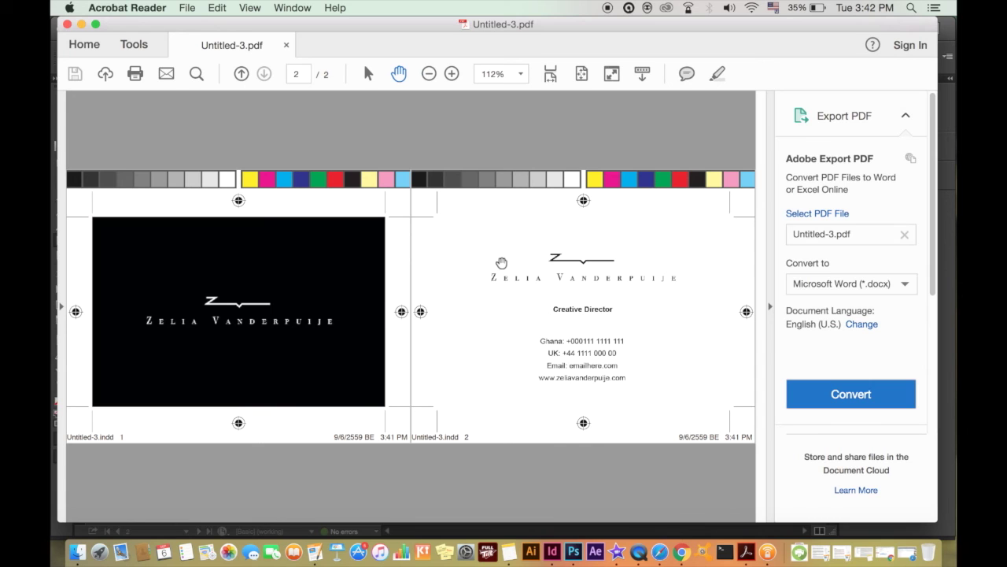